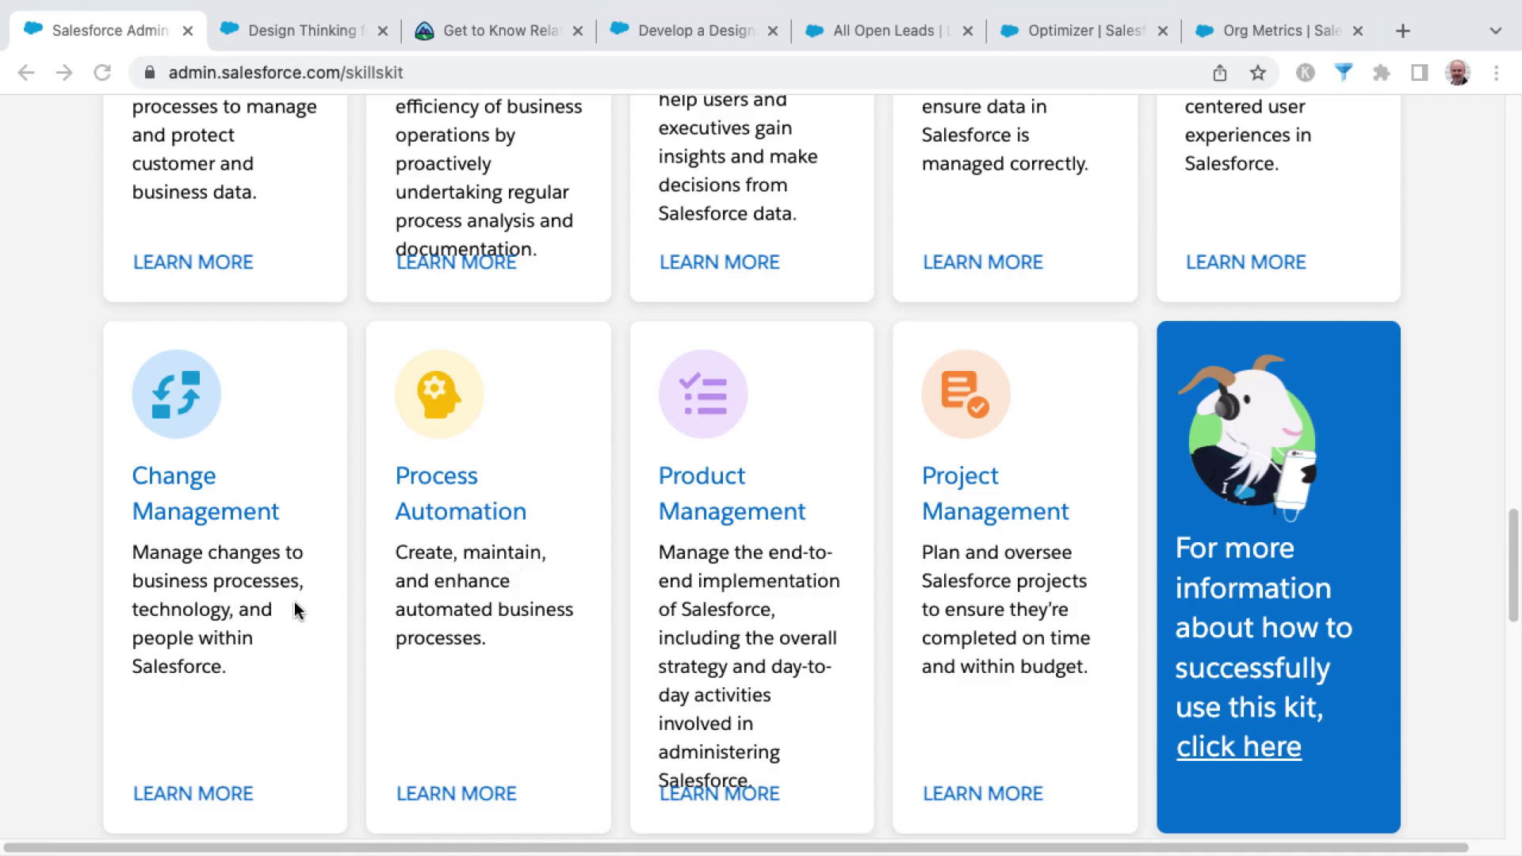
Open the Change Management skill details in the Admins Skills Kit.
{"action": "scroll", "coordinate": [346, 587], "scroll_direction": "up", "scroll_amount": 9}
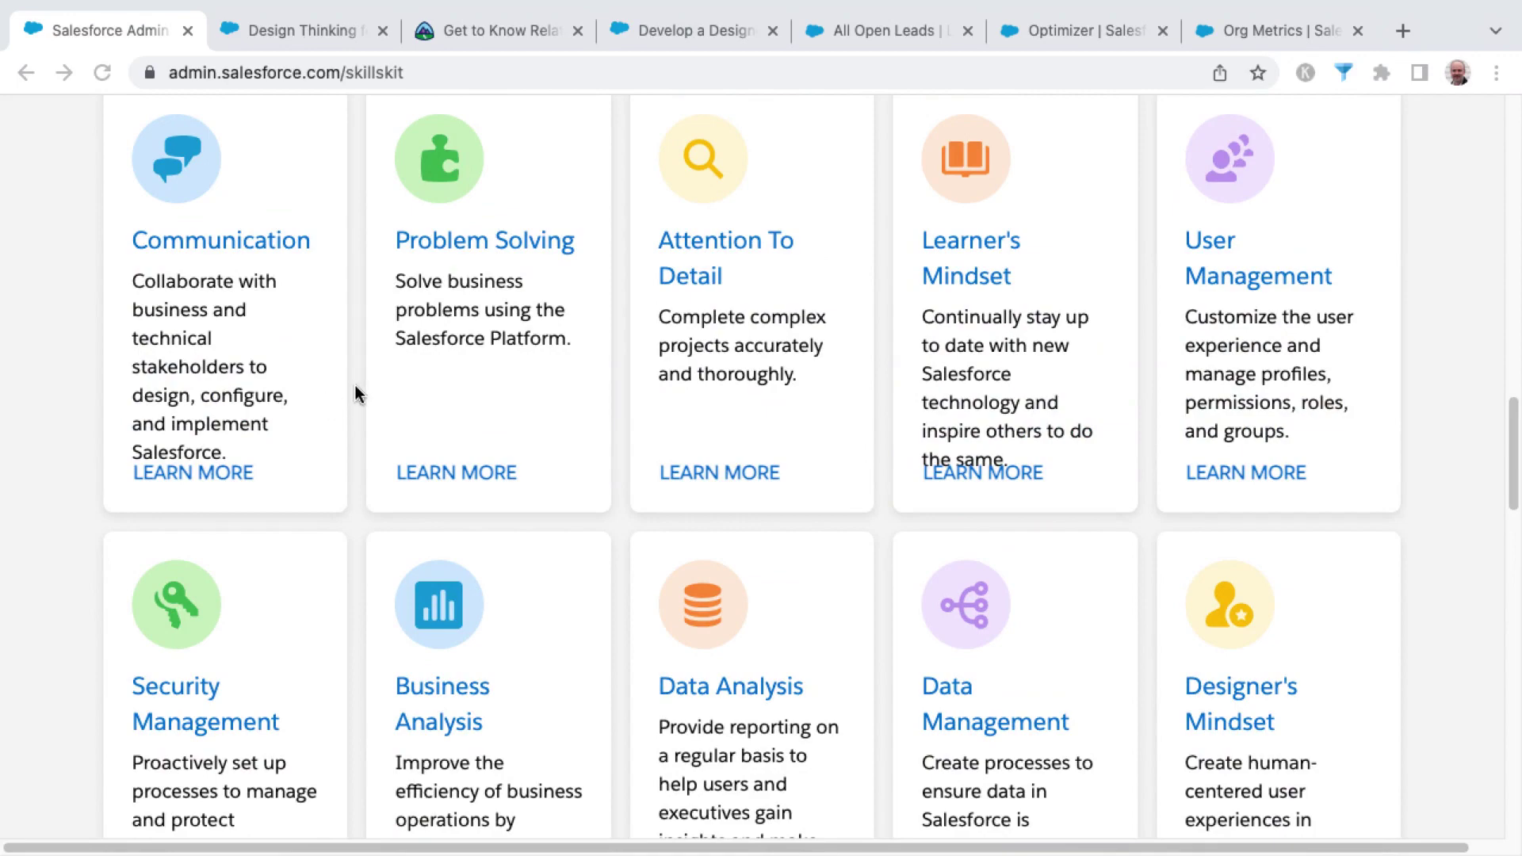
{"action": "scroll", "coordinate": [345, 508], "scroll_direction": "down", "scroll_amount": 10}
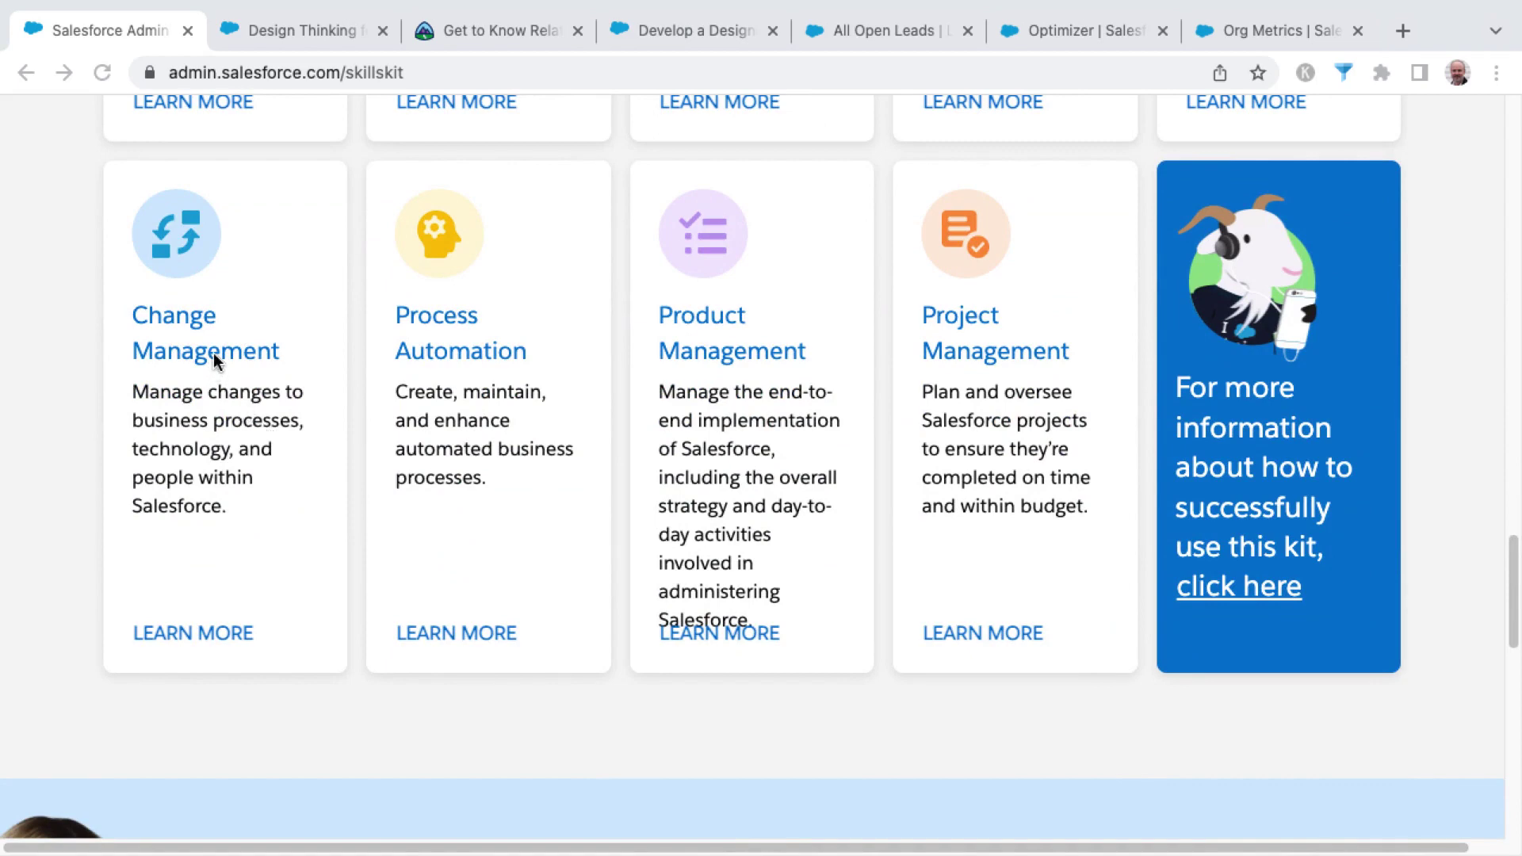
{"action": "left_click", "coordinate": [222, 426]}
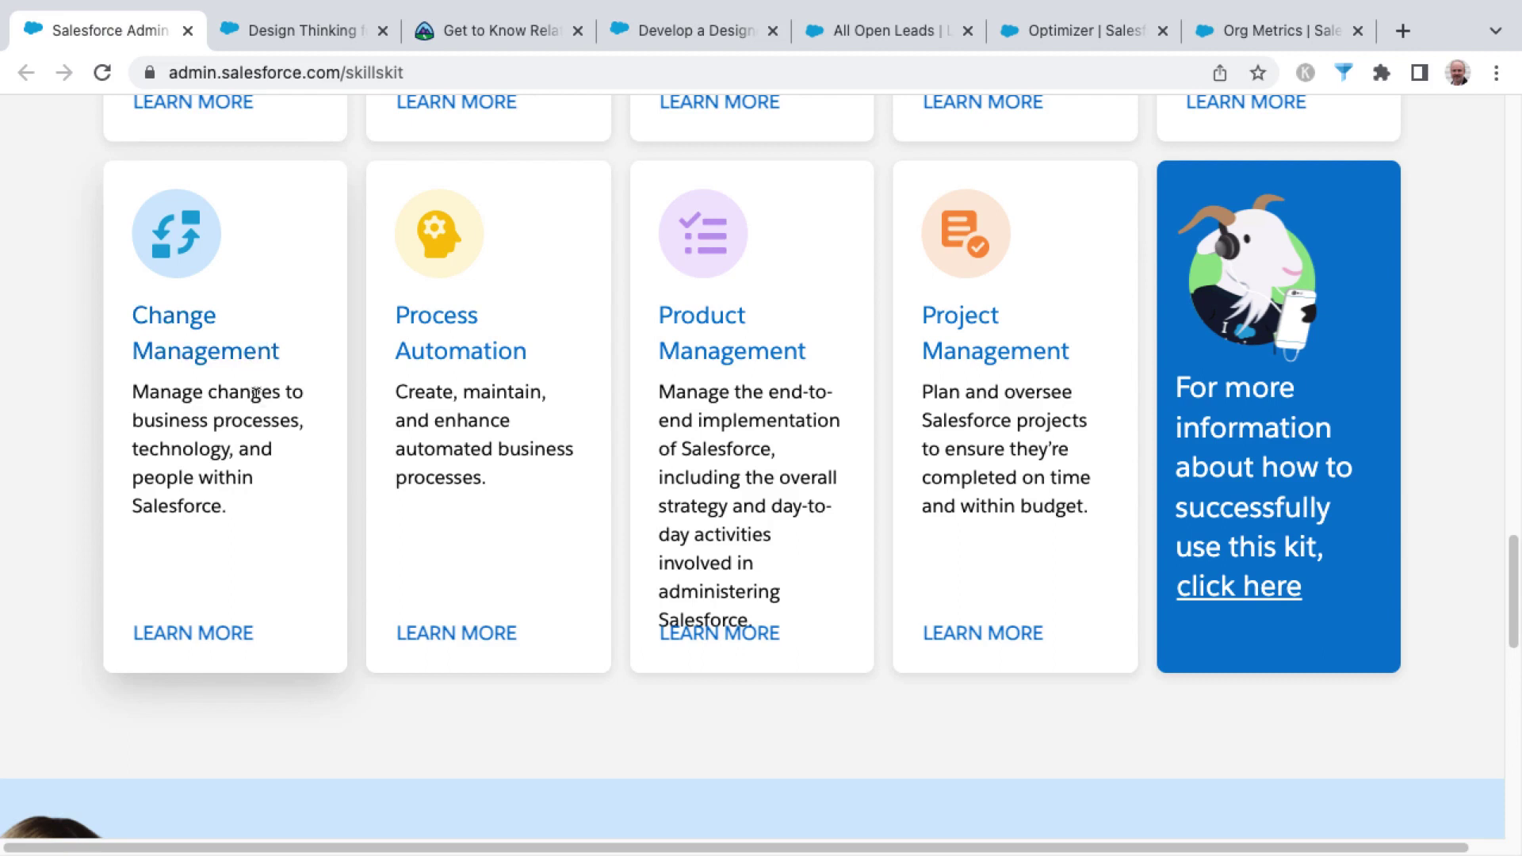
{"action": "left_click", "coordinate": [242, 431]}
{"action": "left_click", "coordinate": [247, 408]}
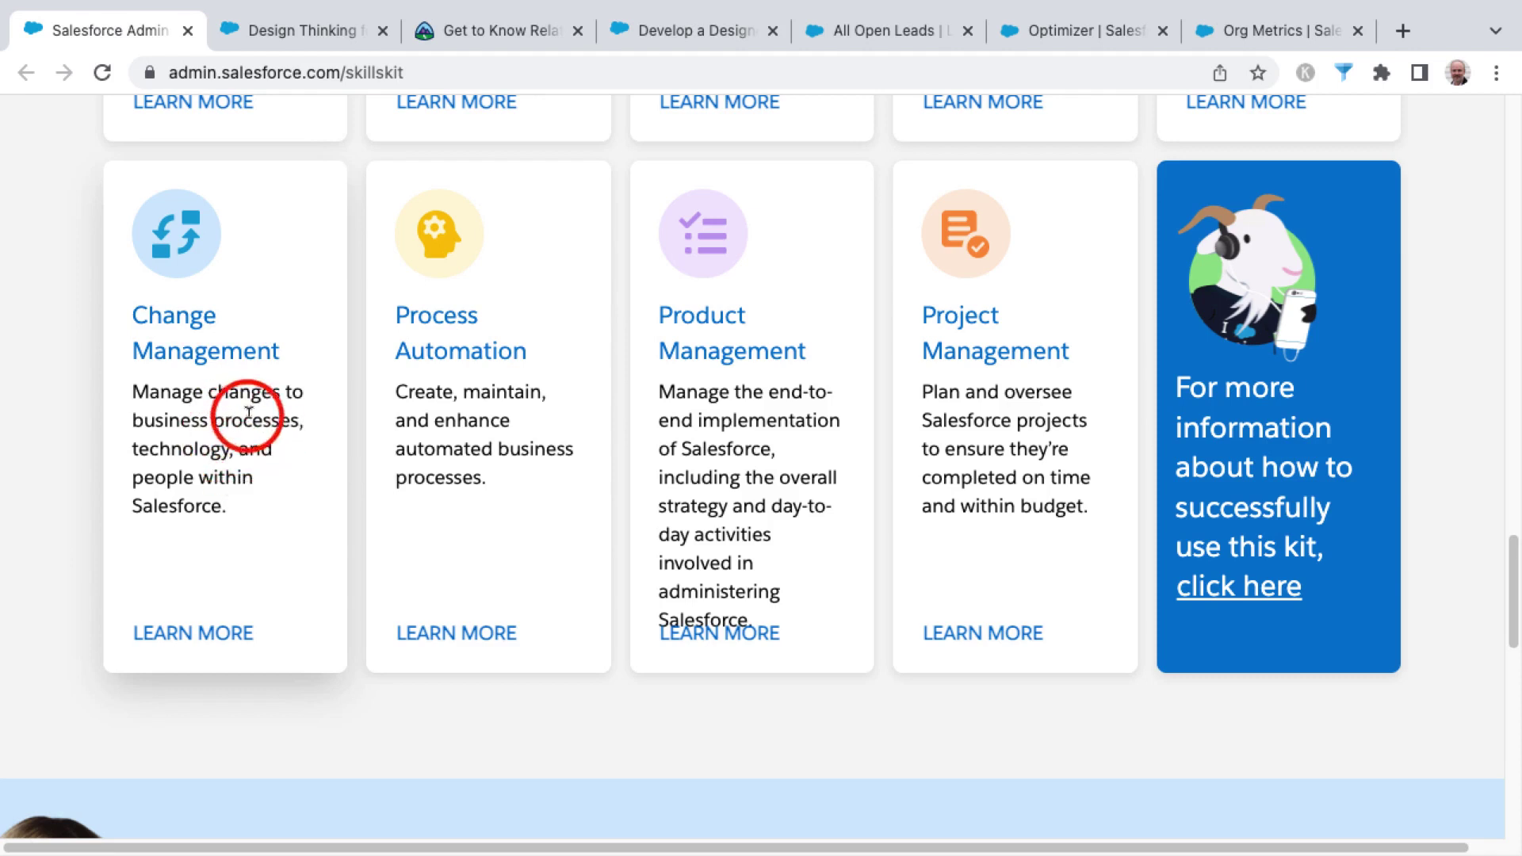
{"action": "left_click", "coordinate": [199, 323]}
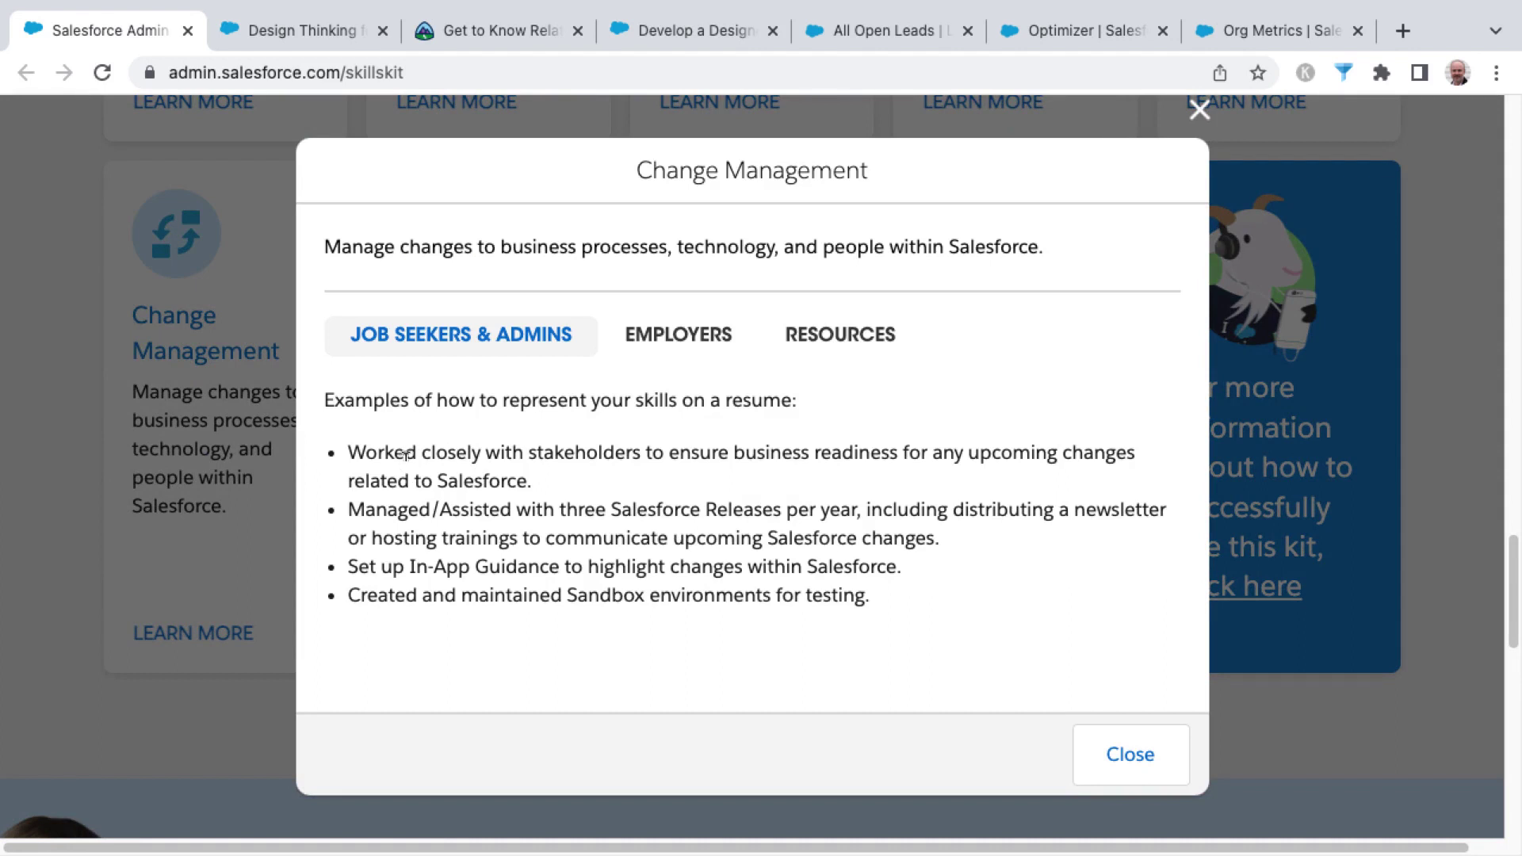
Select 'stakeholders' and read the first Job Seekers & Admins example resume lines.
{"action": "left_click", "coordinate": [581, 454]}
{"action": "left_click", "coordinate": [485, 479]}
{"action": "double_click", "coordinate": [583, 452]}
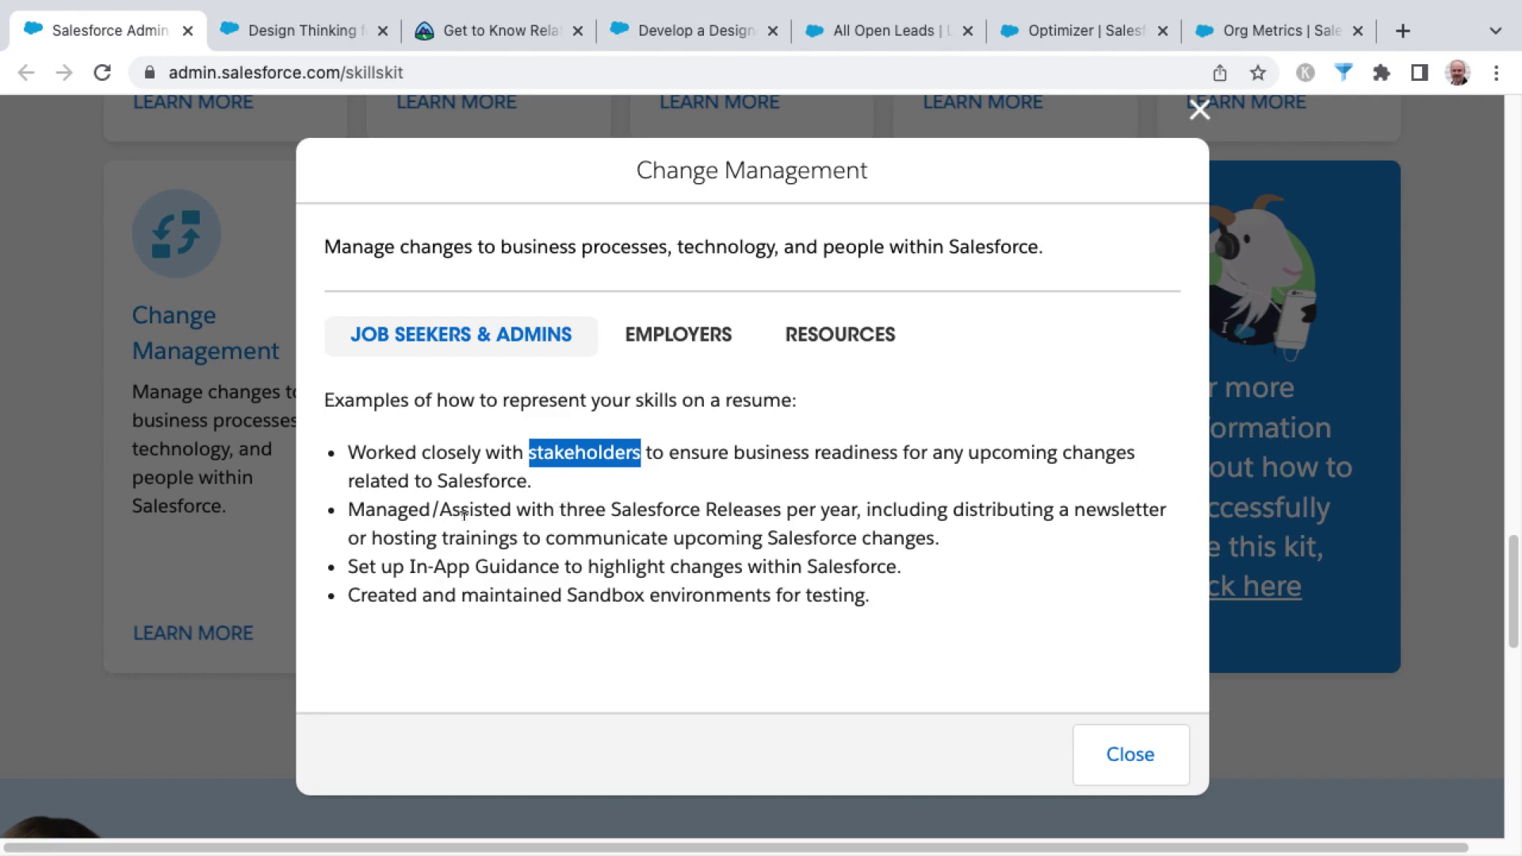
{"action": "left_click", "coordinate": [641, 509]}
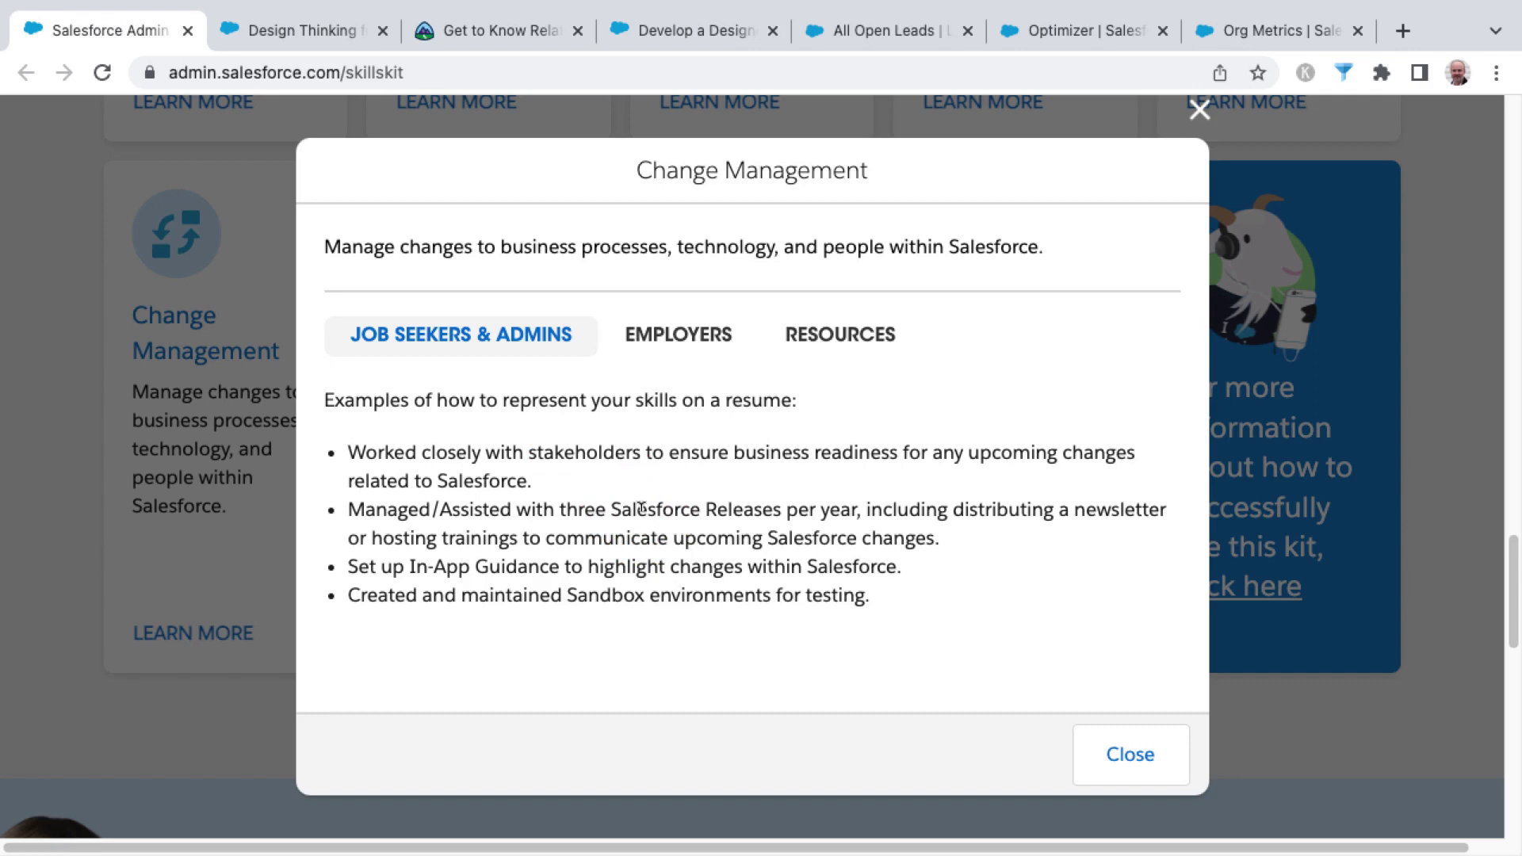
{"action": "left_click", "coordinate": [600, 509]}
{"action": "left_click", "coordinate": [917, 509]}
{"action": "left_click", "coordinate": [507, 536]}
Read through the remaining Job Seekers & Admins example resume lines.
{"action": "left_click", "coordinate": [734, 538]}
{"action": "left_click", "coordinate": [473, 563]}
{"action": "left_click", "coordinate": [423, 597]}
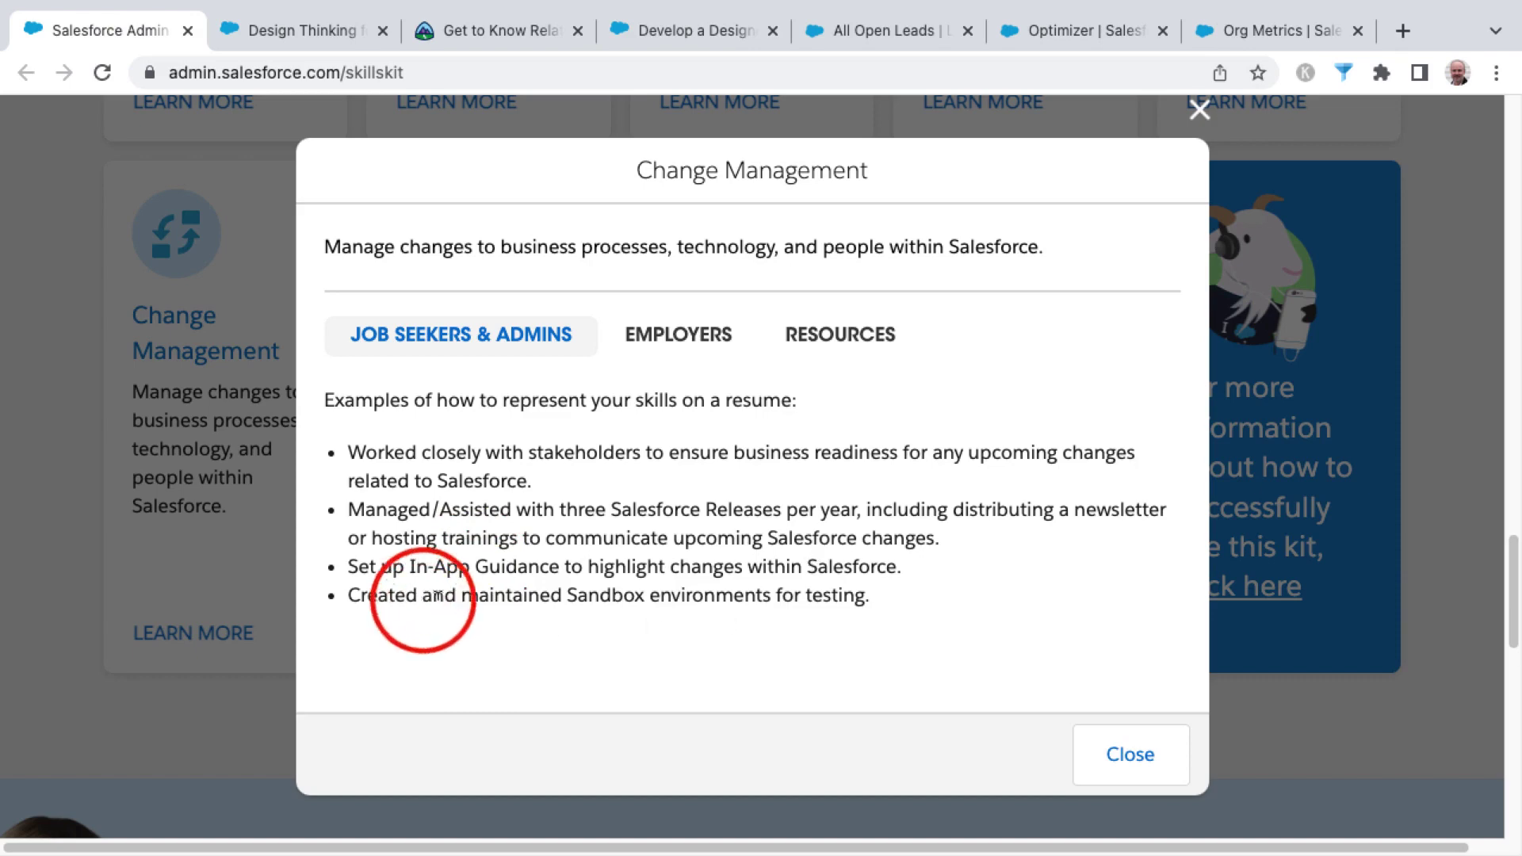
{"action": "left_click", "coordinate": [504, 591]}
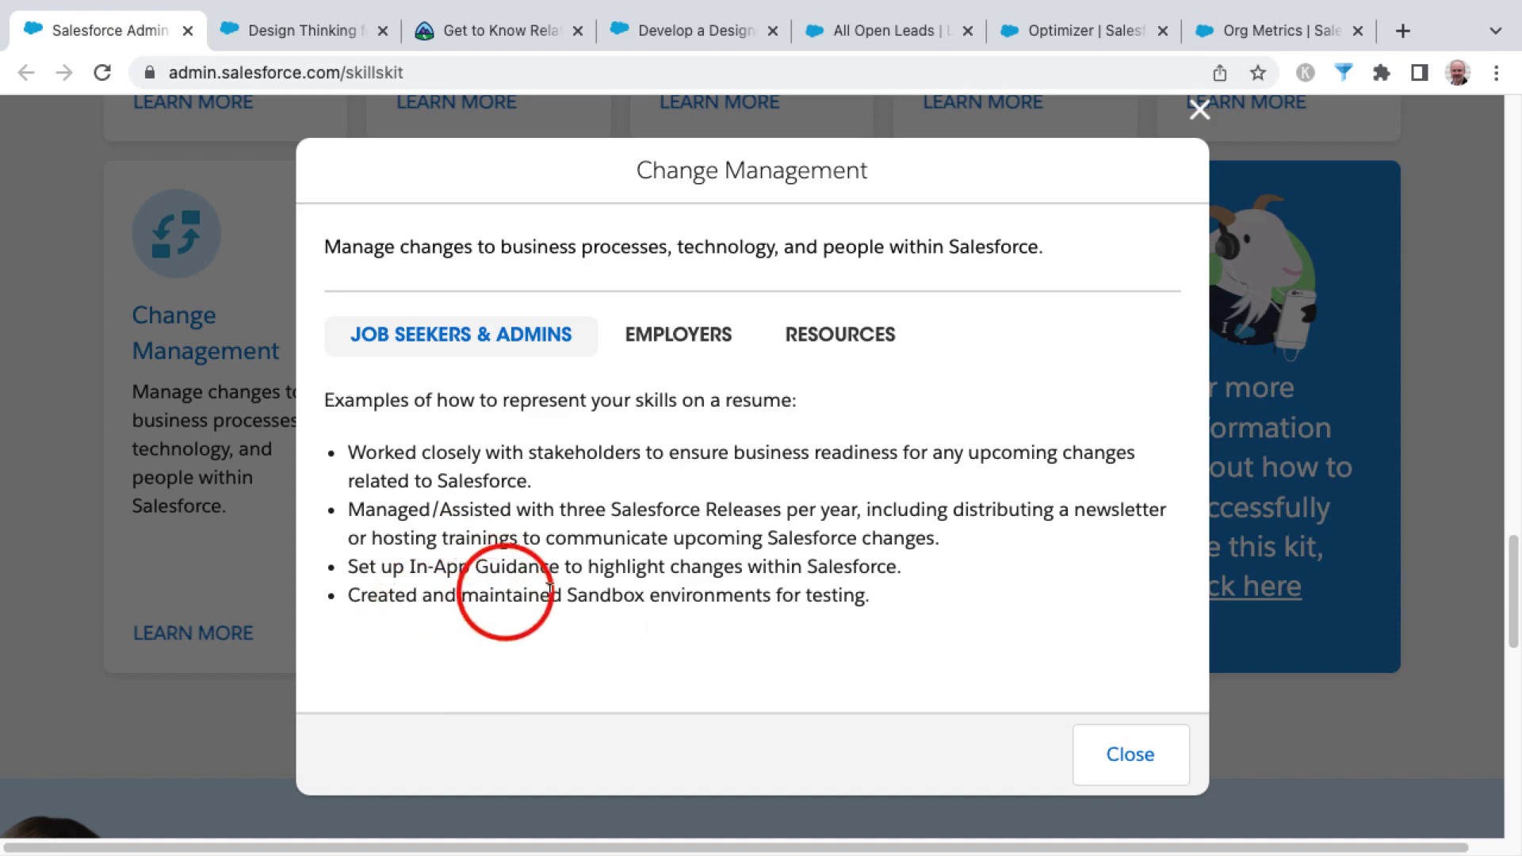
{"action": "left_click", "coordinate": [810, 593]}
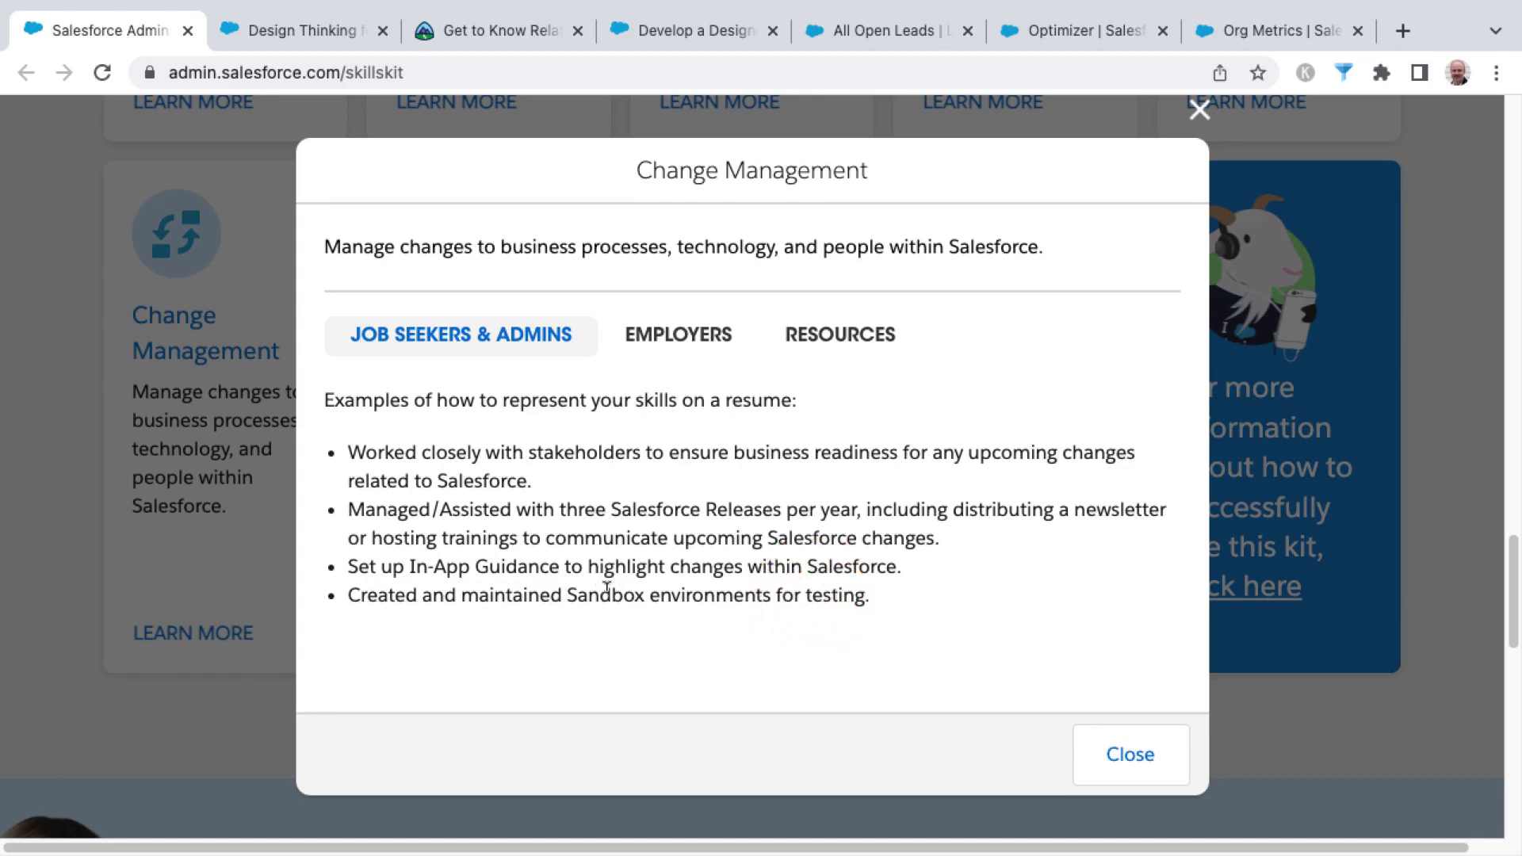
{"action": "left_click", "coordinate": [708, 511]}
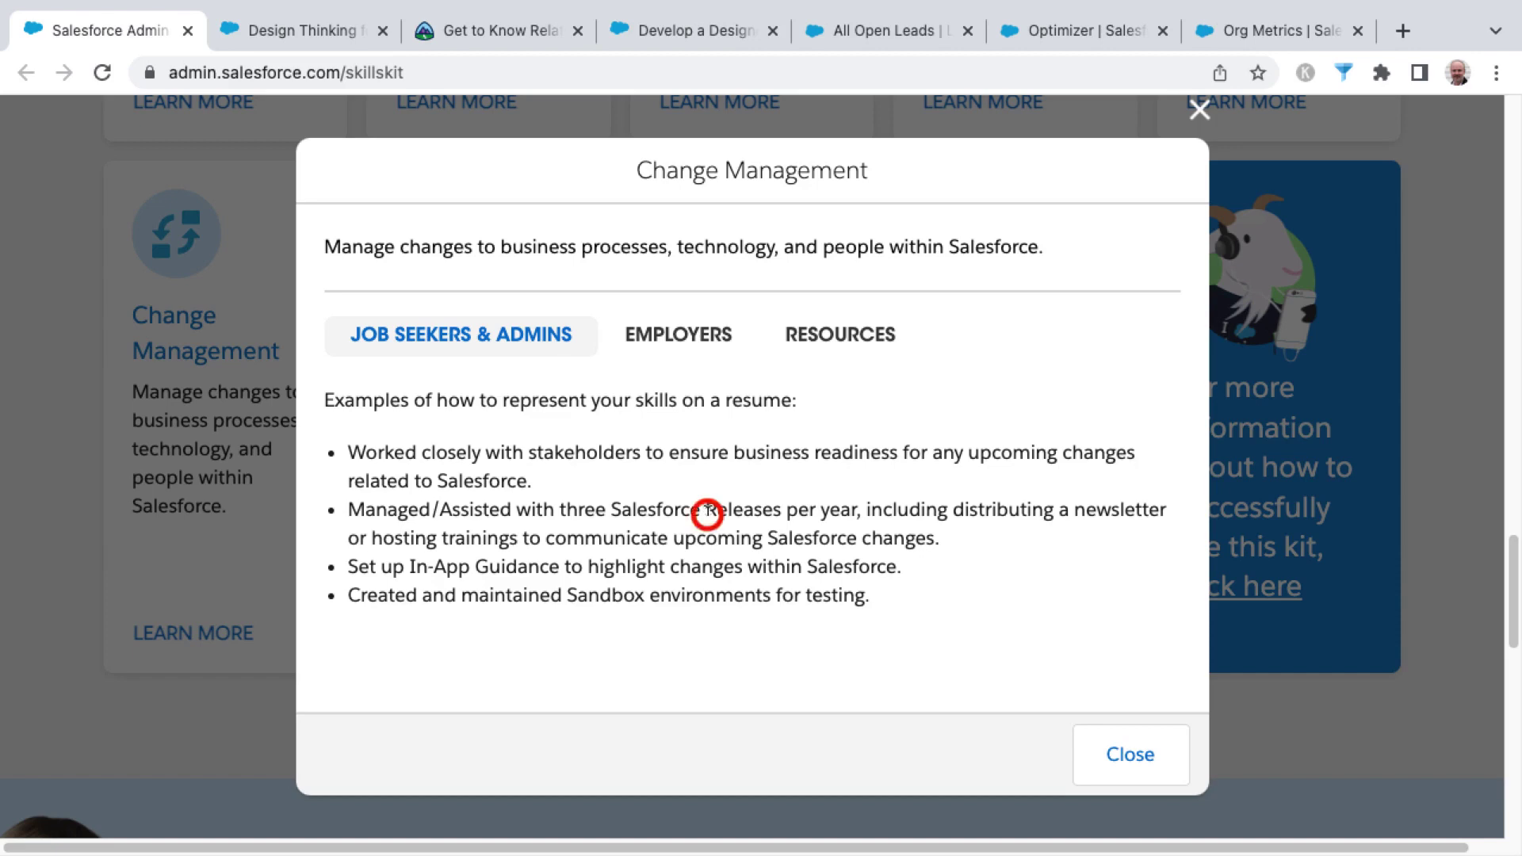
{"action": "left_click", "coordinate": [704, 596]}
Switch to the Setup tab and open the In-App Guidance setup page.
{"action": "left_click", "coordinate": [655, 565]}
{"action": "left_click", "coordinate": [1070, 36]}
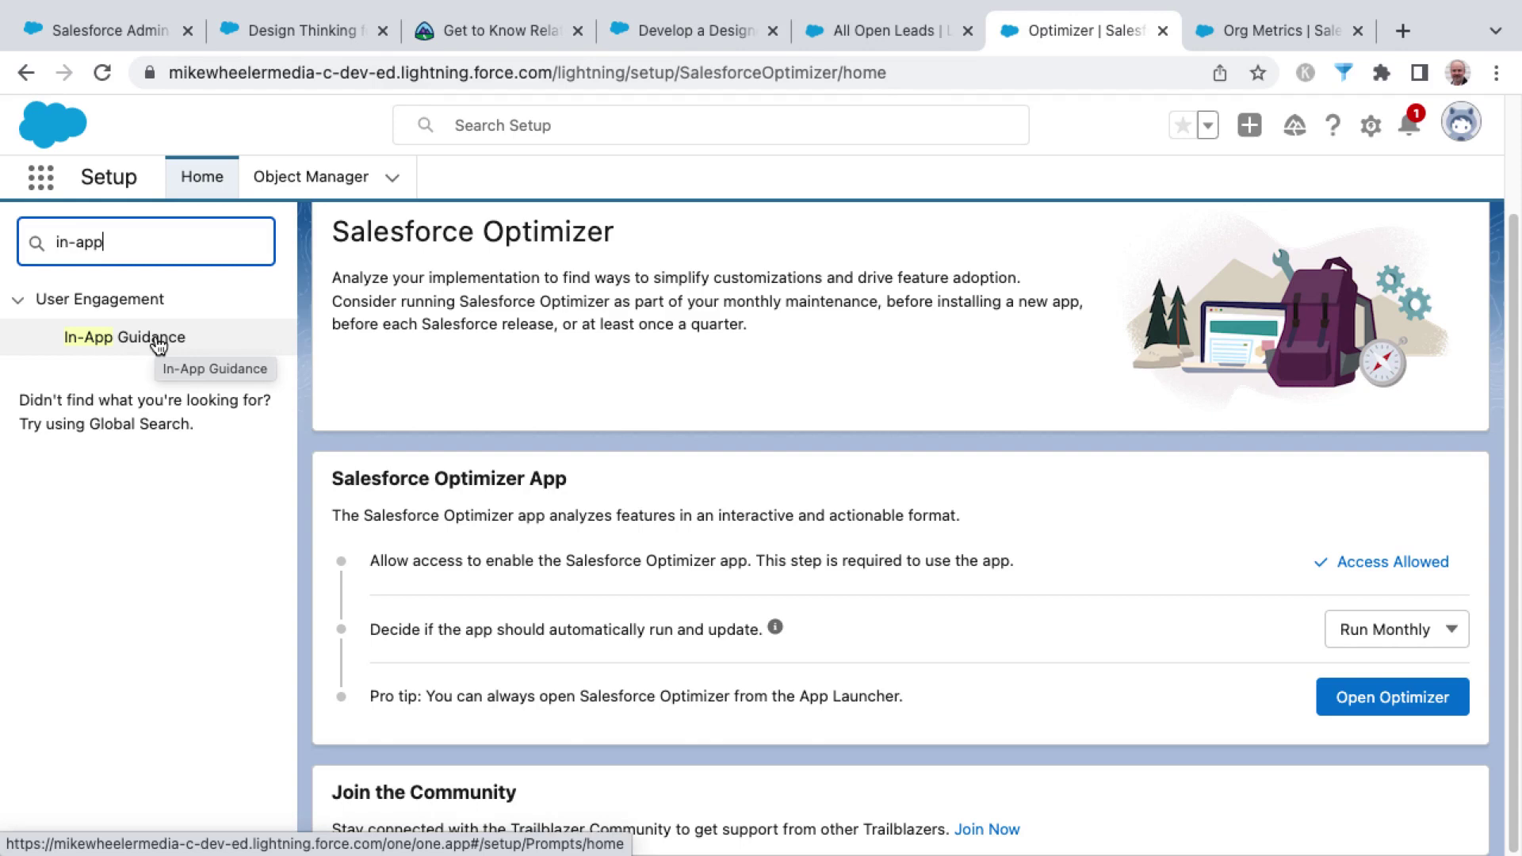
{"action": "left_click", "coordinate": [158, 340]}
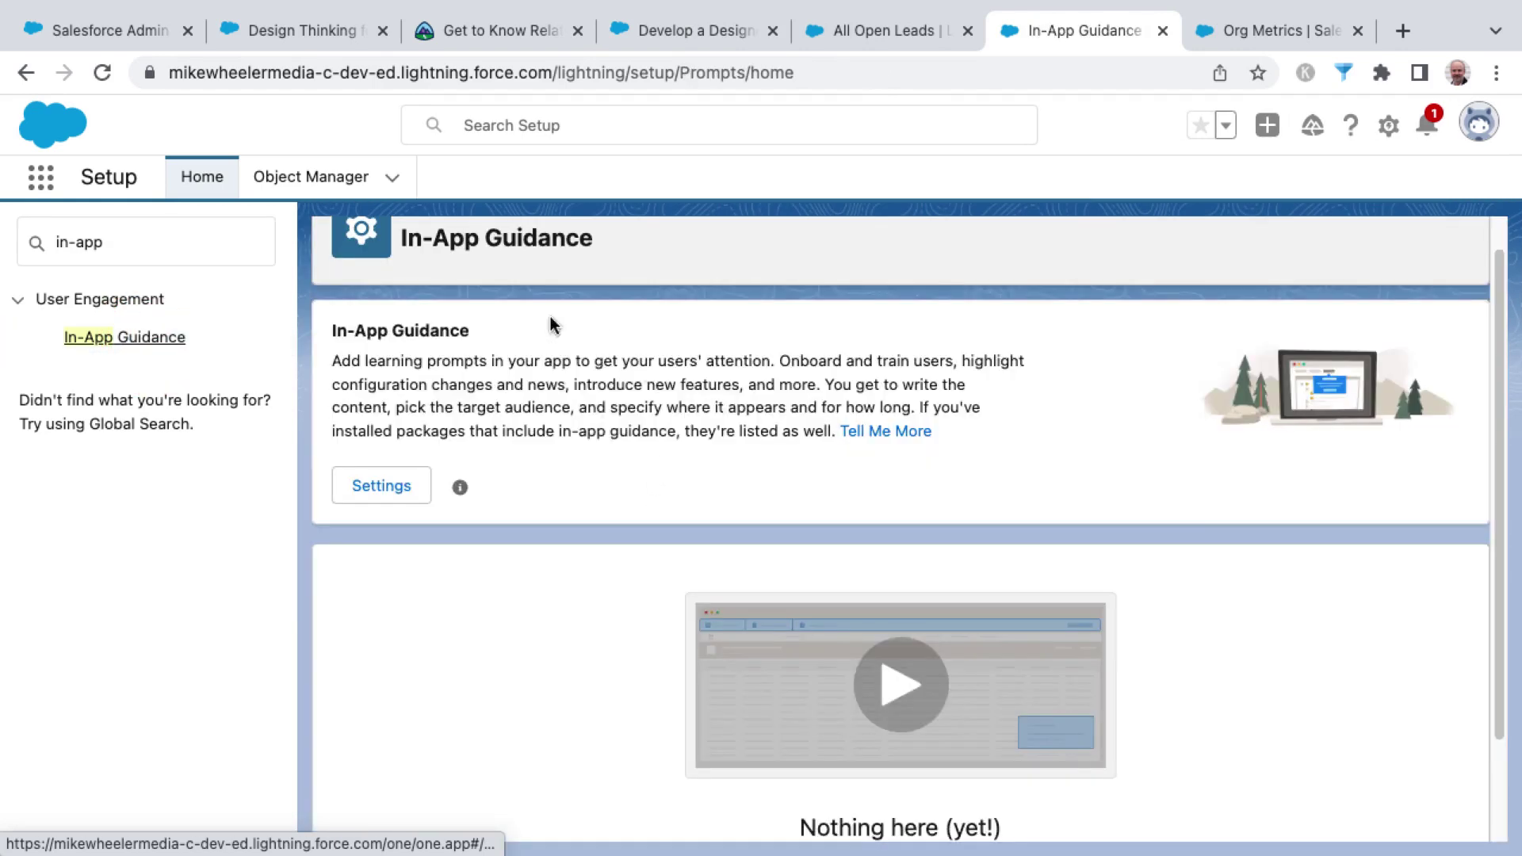
Review the In-App Guidance settings and close them without changes.
{"action": "left_click", "coordinate": [489, 363]}
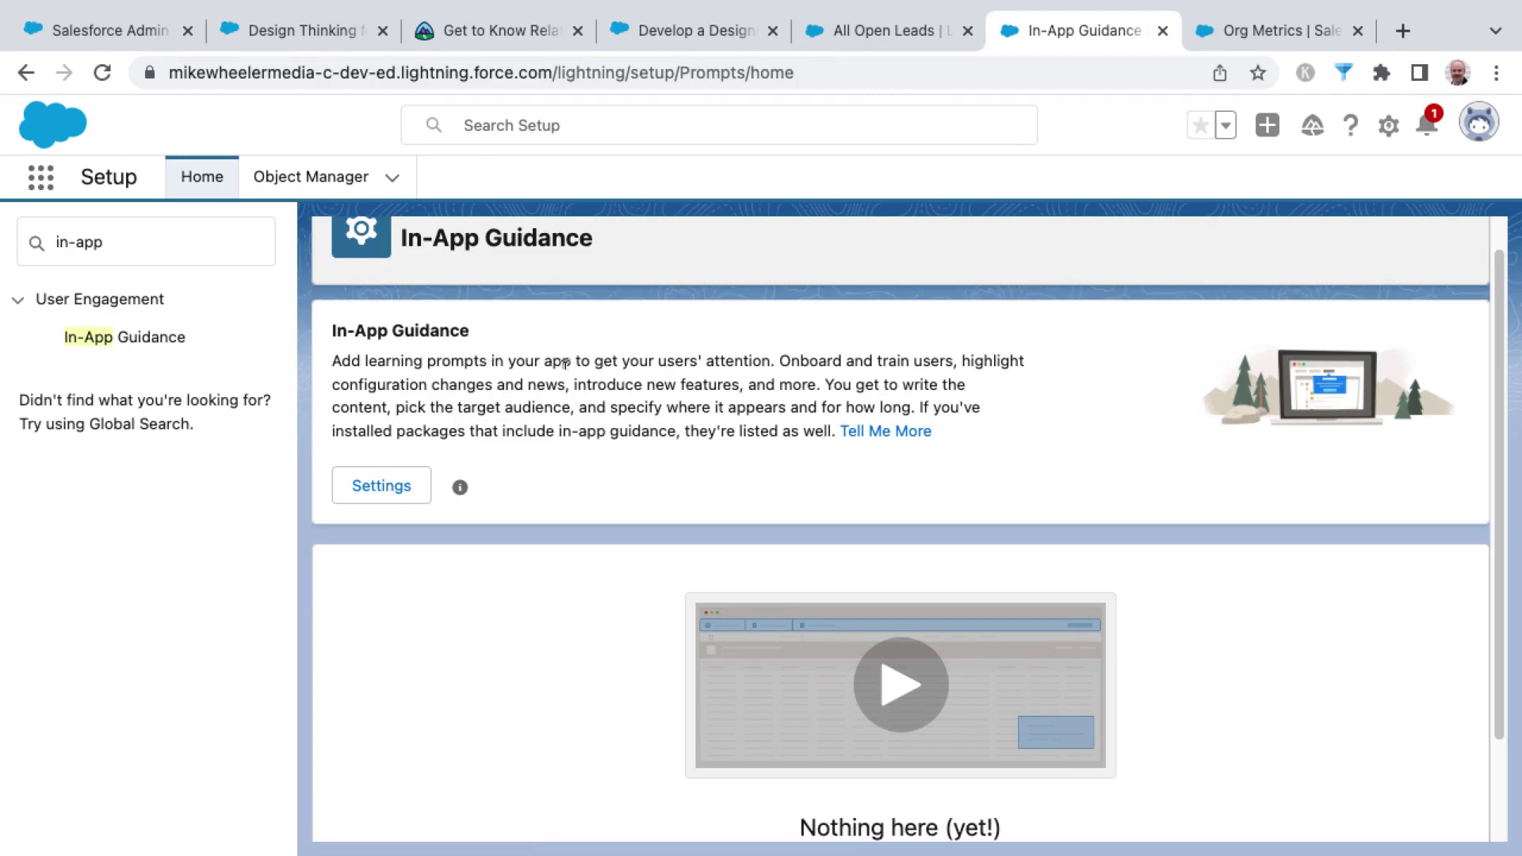
{"action": "left_click", "coordinate": [415, 485]}
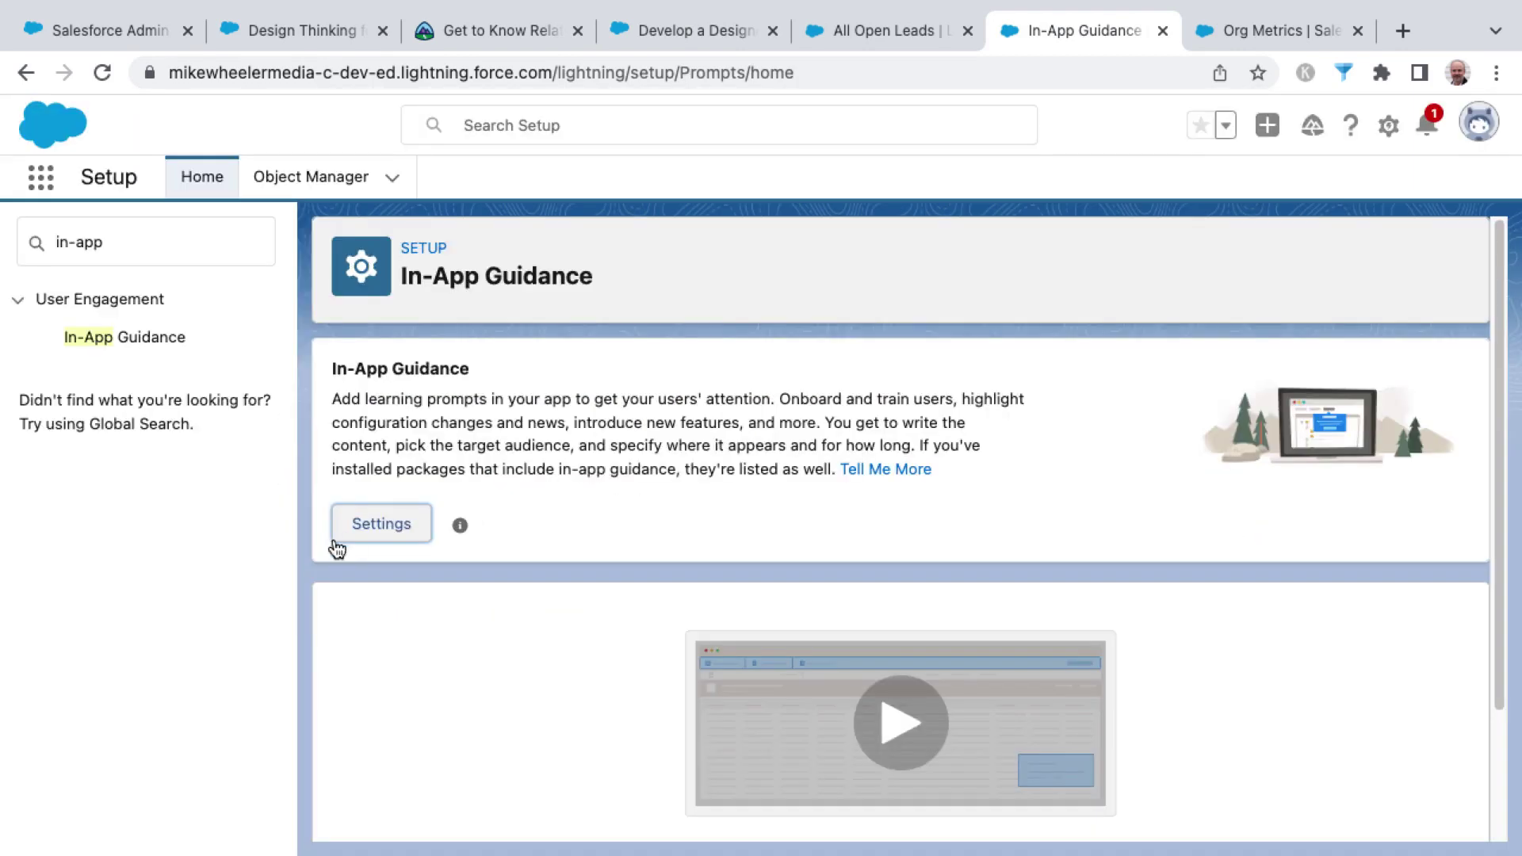
{"action": "left_click", "coordinate": [379, 524]}
{"action": "left_click", "coordinate": [457, 359]}
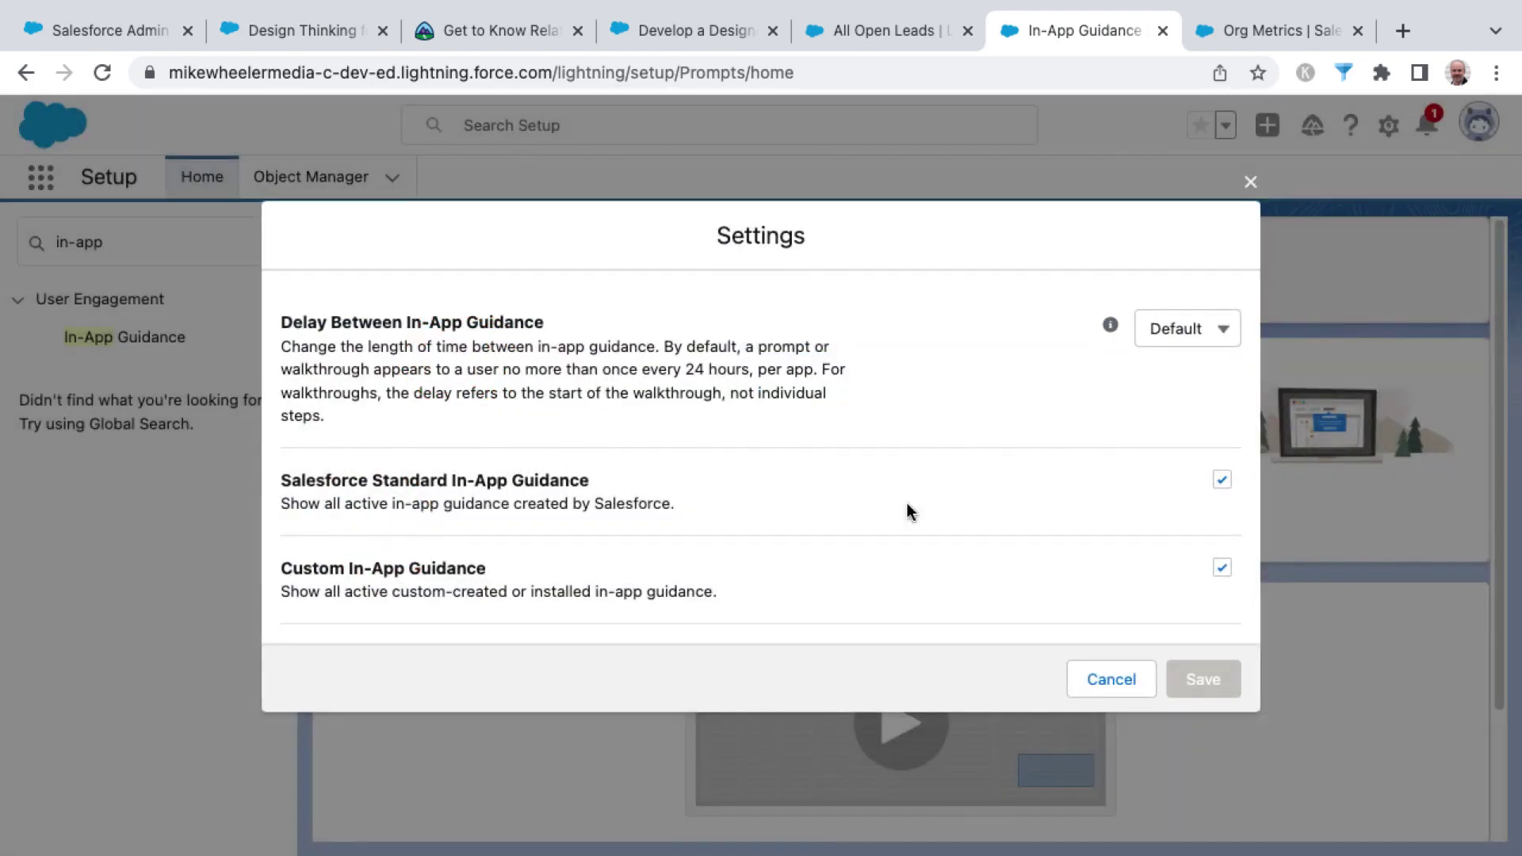
{"action": "left_click", "coordinate": [1106, 675]}
{"action": "scroll", "coordinate": [841, 576], "scroll_direction": "down", "scroll_amount": 2}
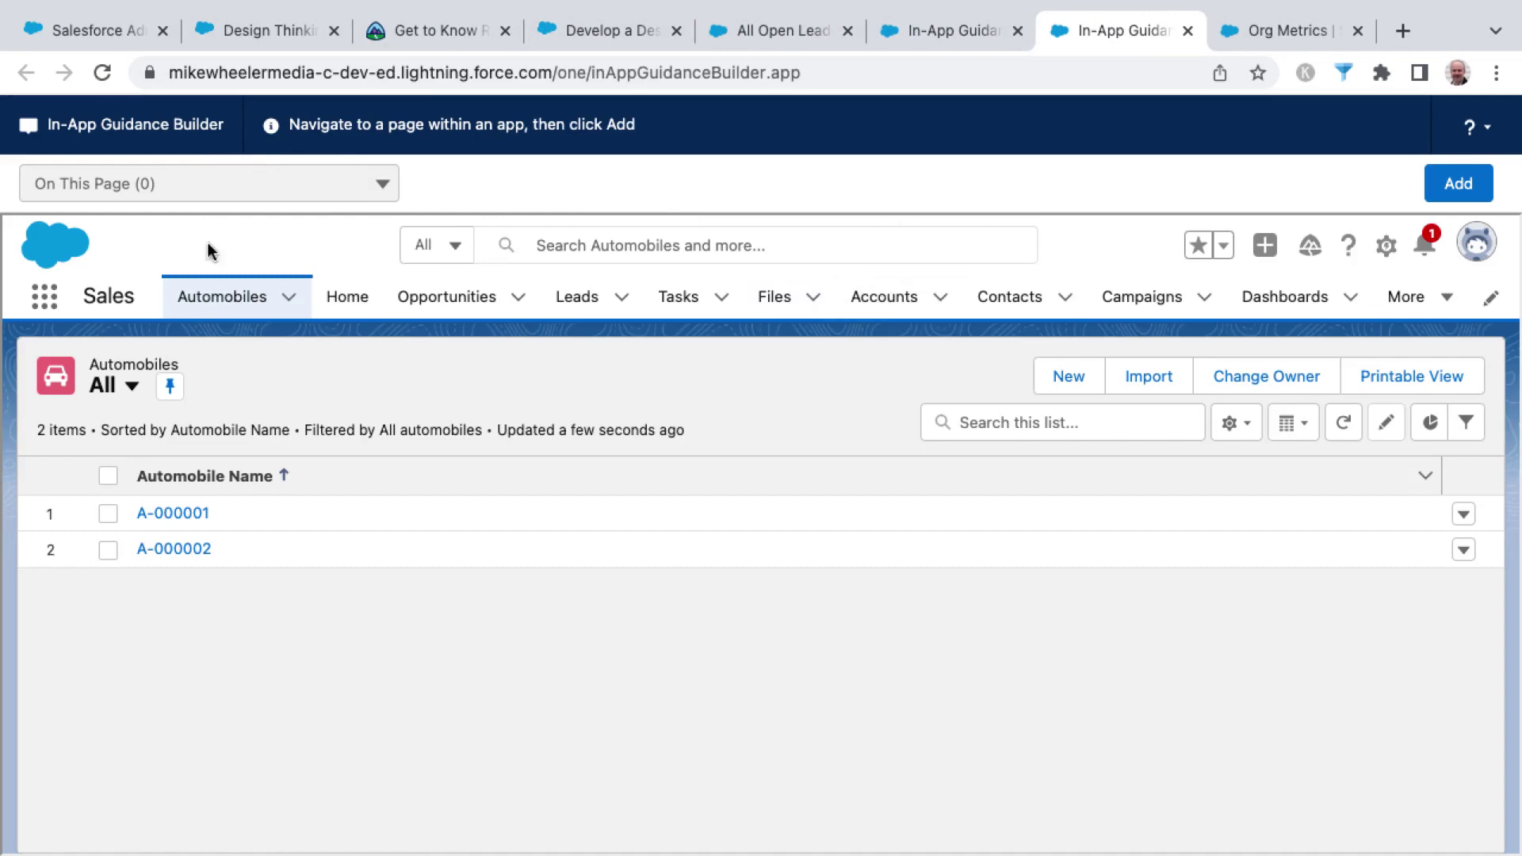
Create a new Walkthrough-type in-app guidance and continue to its step editor.
{"action": "left_click", "coordinate": [1459, 184]}
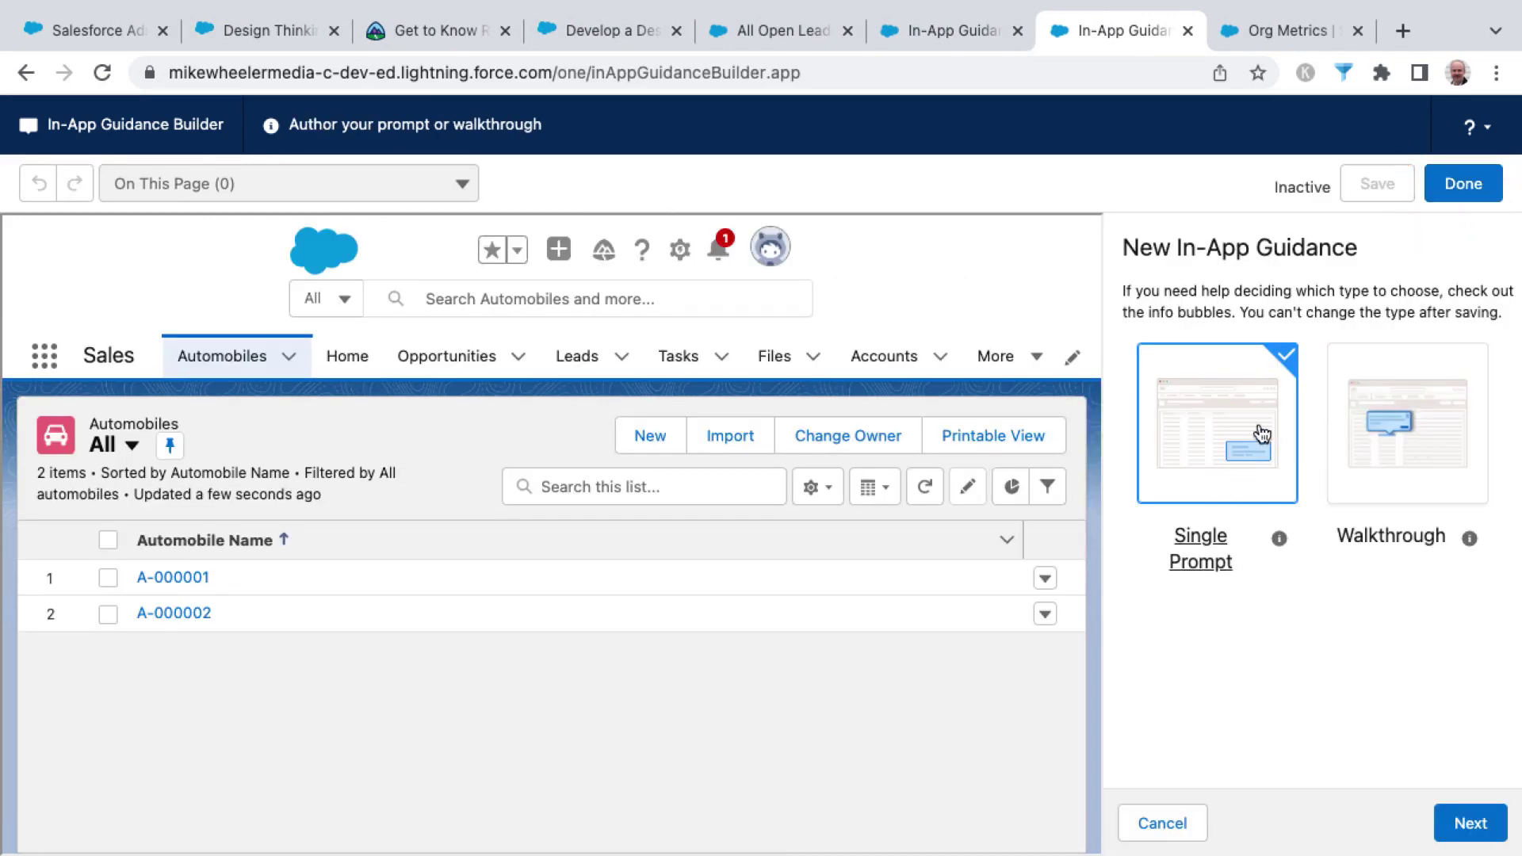
{"action": "left_click", "coordinate": [1398, 422]}
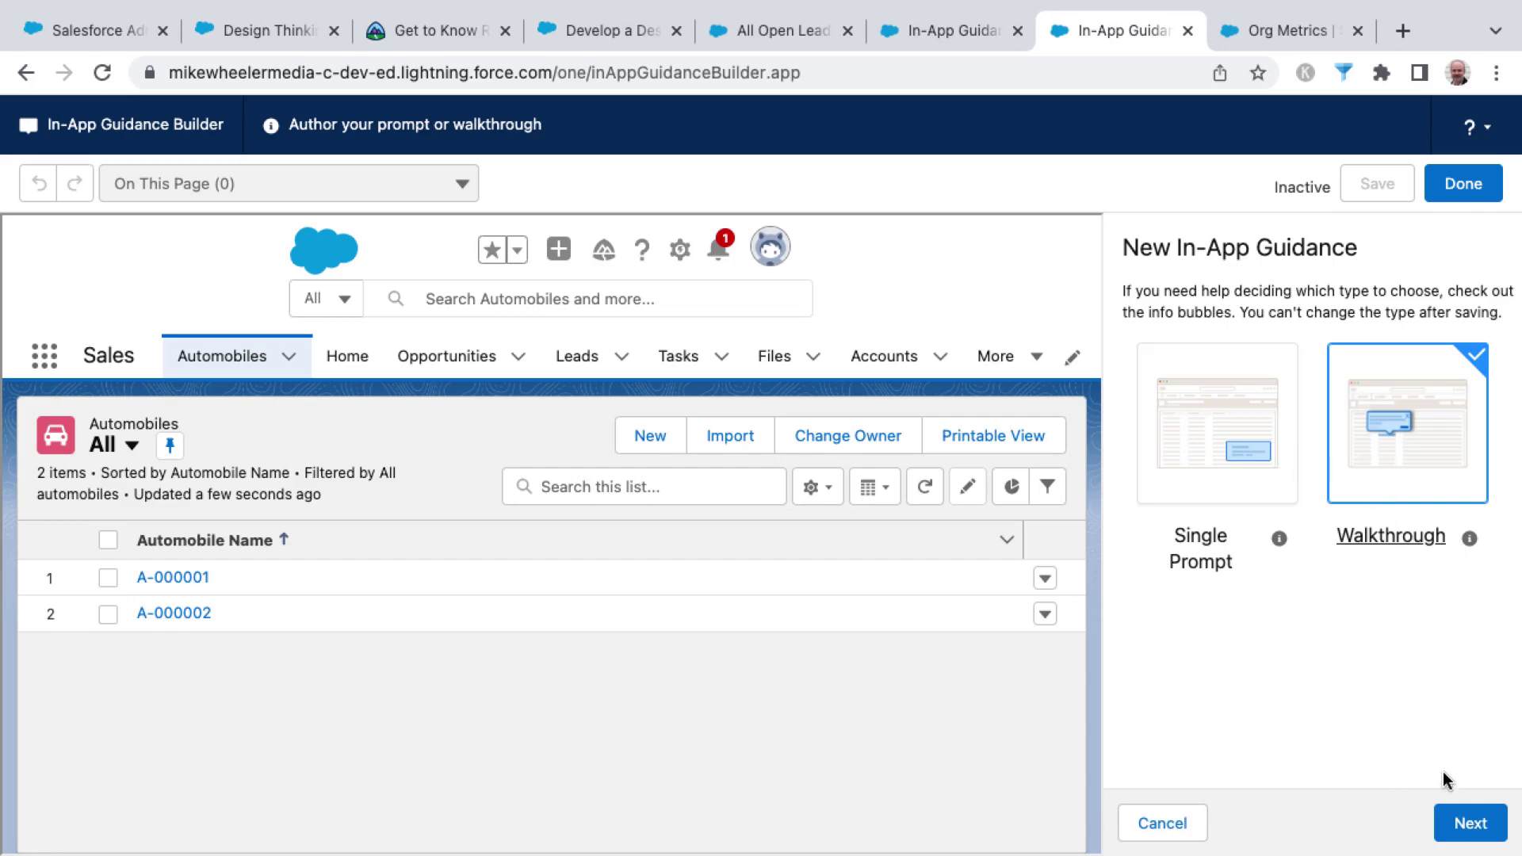
{"action": "left_click", "coordinate": [1465, 833]}
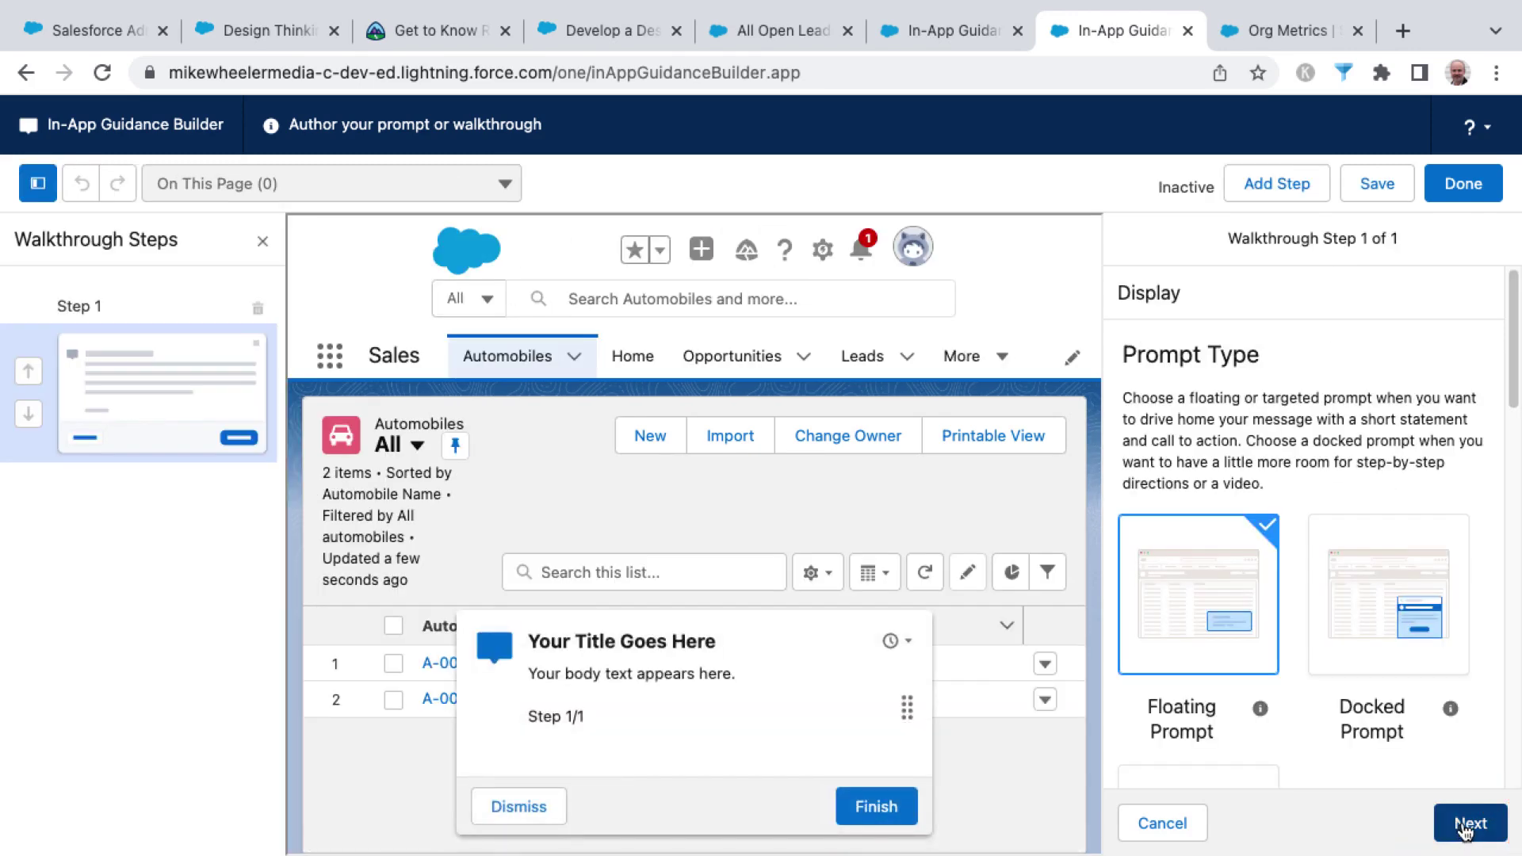
Title Step 1's prompt 'This is a prompt' and start writing its body text.
{"action": "scroll", "coordinate": [1297, 564], "scroll_direction": "down", "scroll_amount": 5}
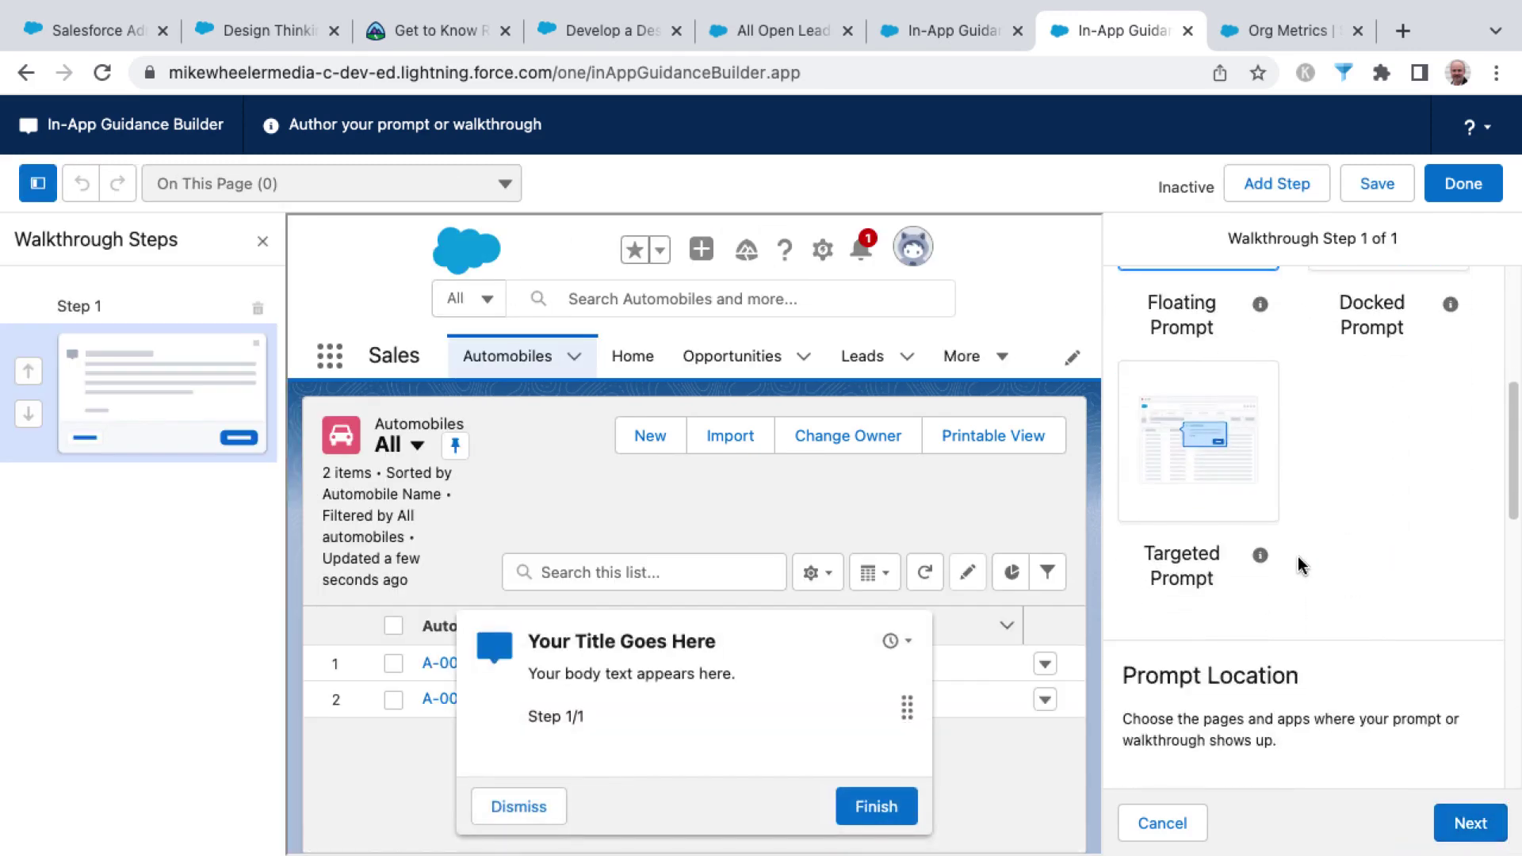
{"action": "left_click", "coordinate": [1325, 516]}
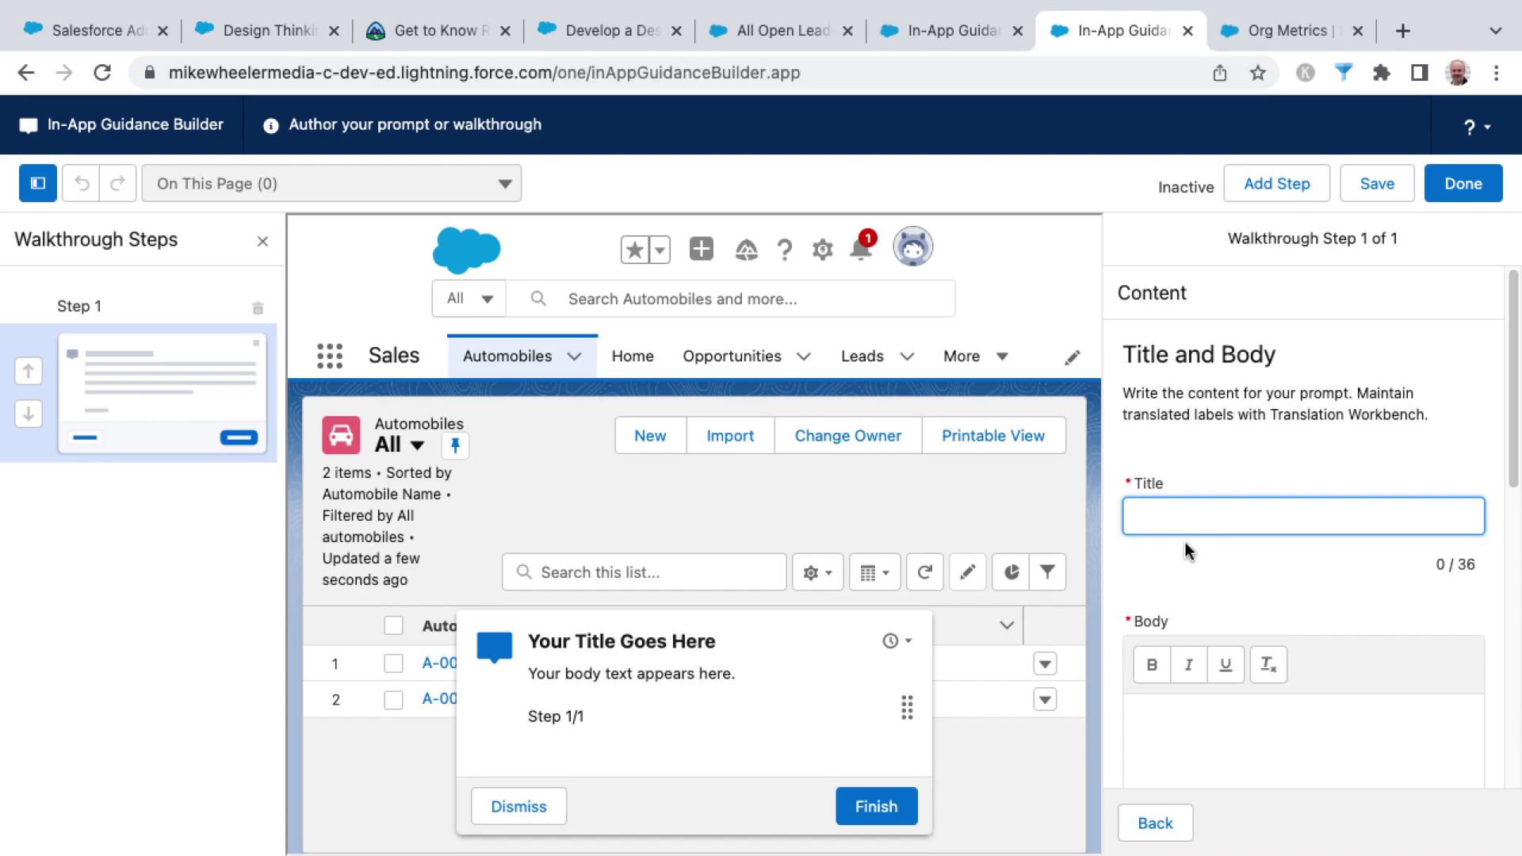
{"action": "type", "text": "This is a prompt"}
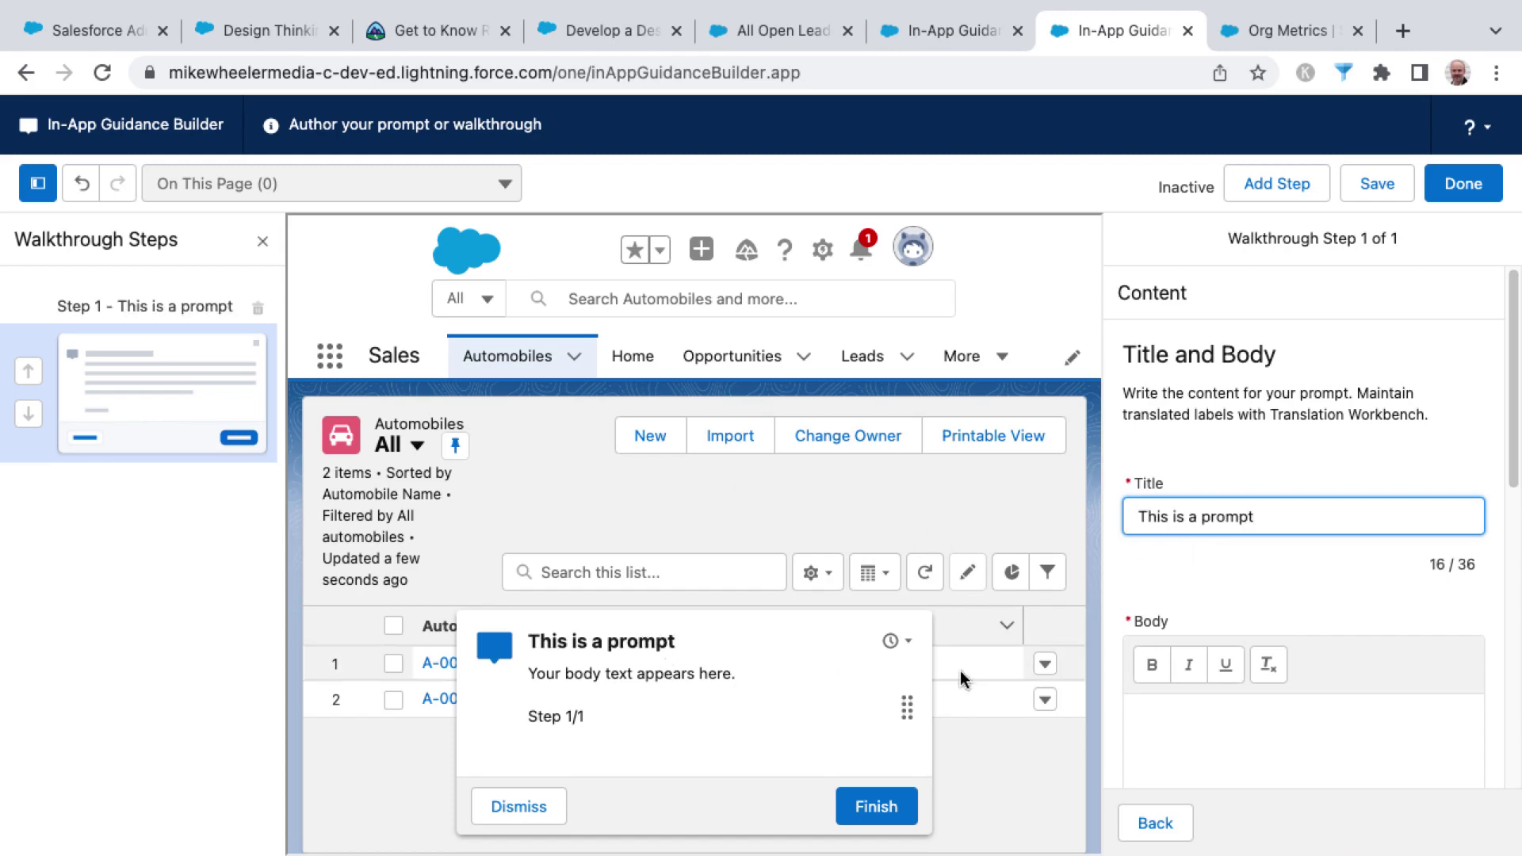
{"action": "left_click", "coordinate": [1120, 720]}
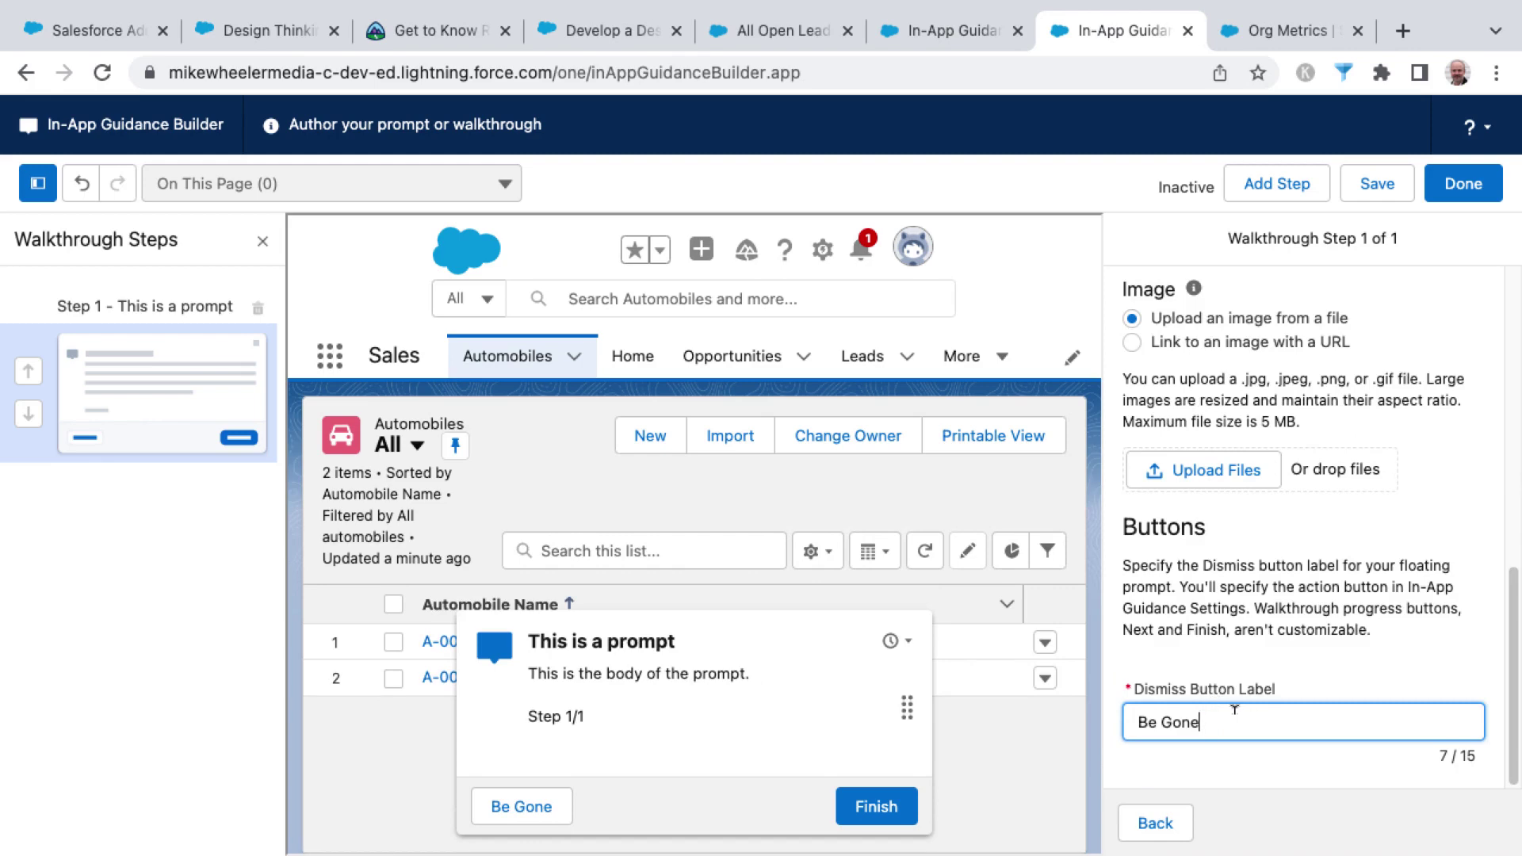
{"action": "scroll", "coordinate": [1235, 710], "scroll_direction": "up", "scroll_amount": 2}
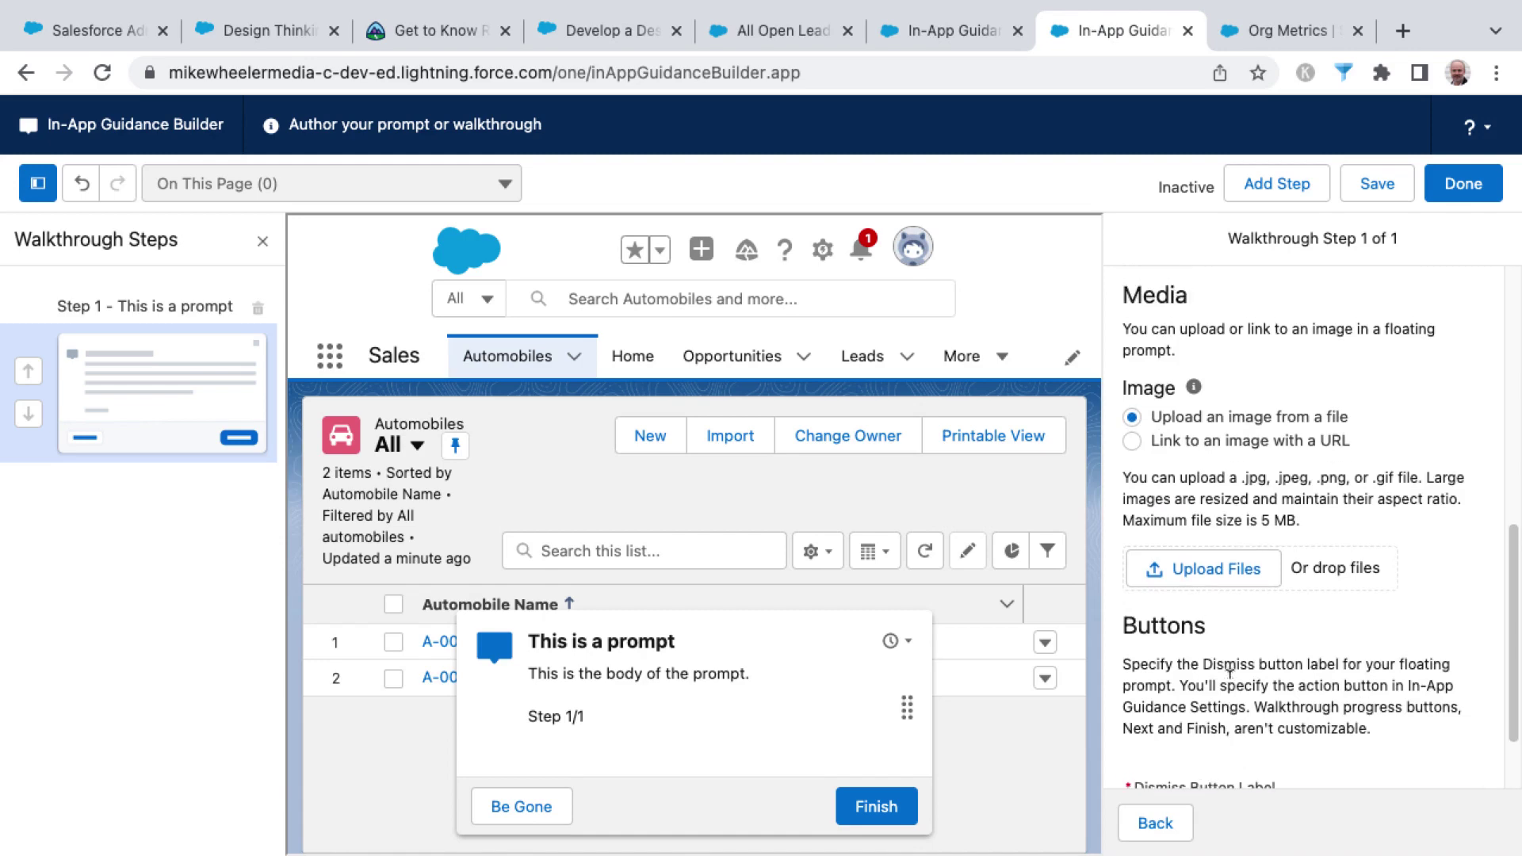
Save the guidance and advance past the action link to the schedule settings.
{"action": "left_click", "coordinate": [1380, 189]}
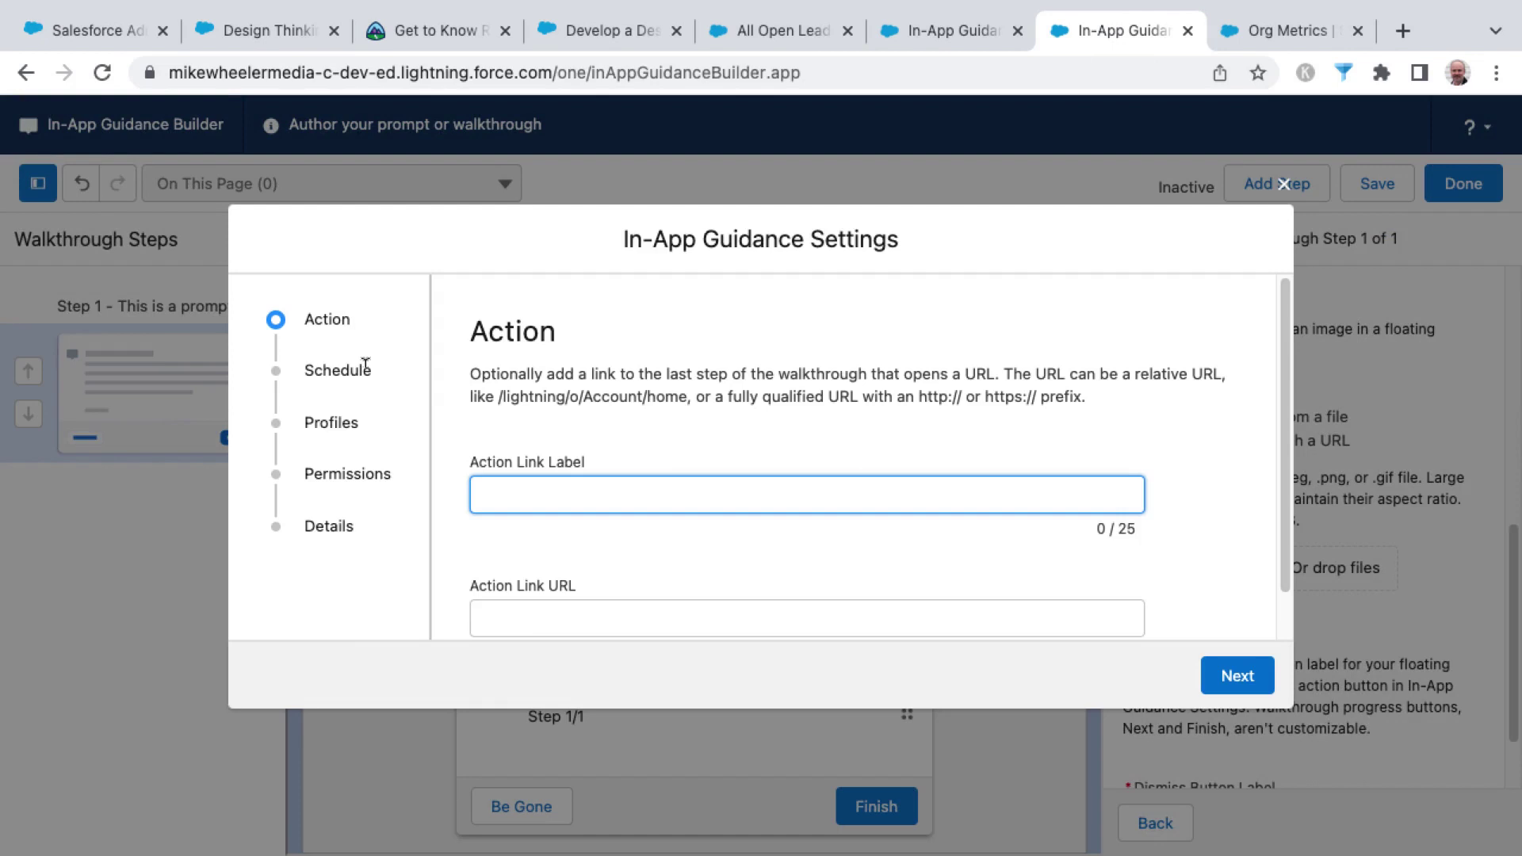
{"action": "left_click", "coordinate": [366, 369]}
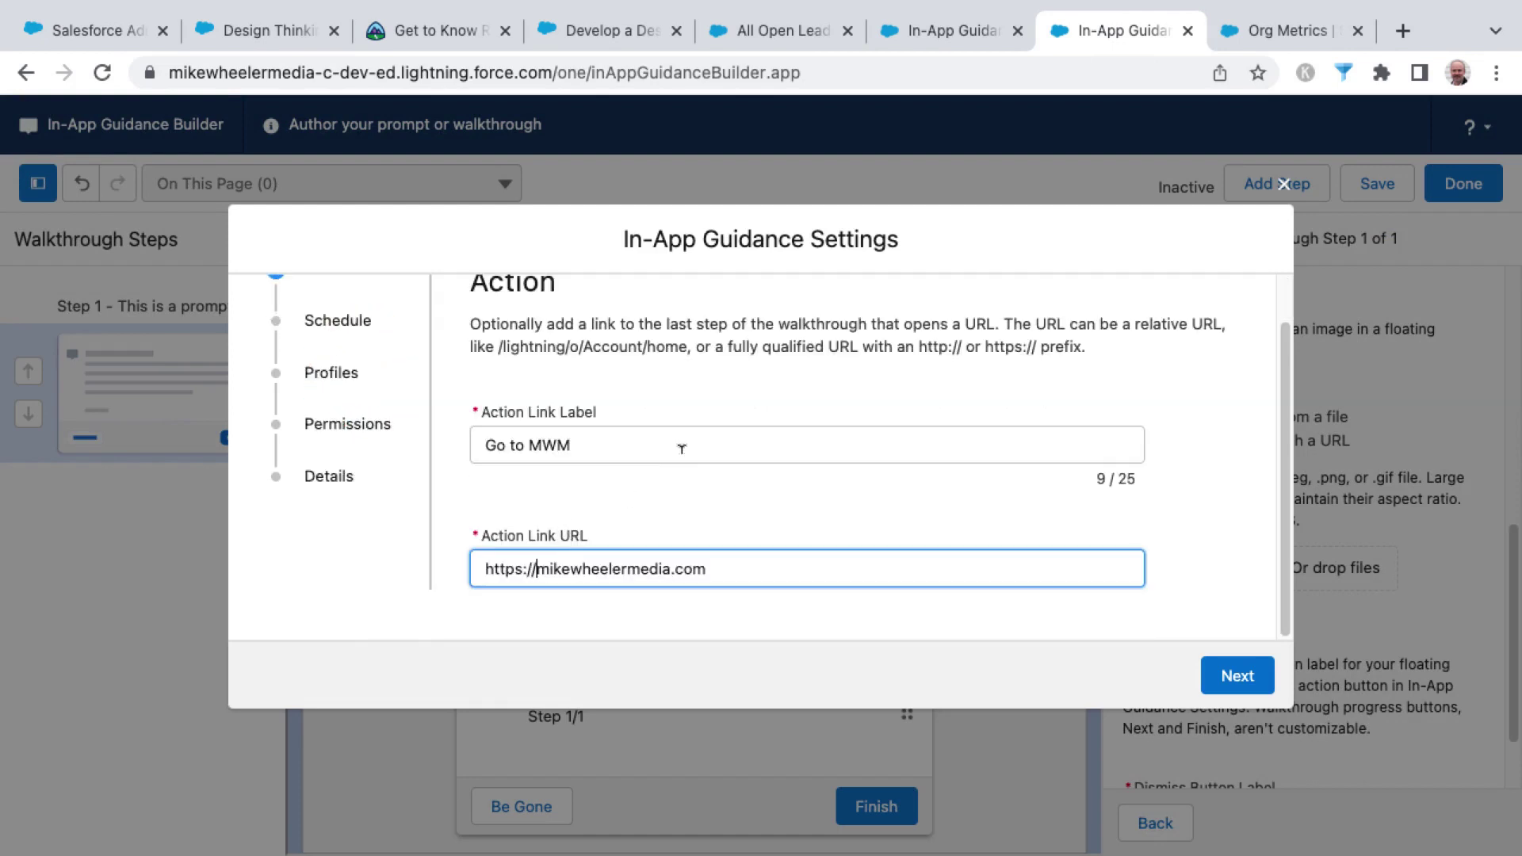
{"action": "scroll", "coordinate": [685, 466], "scroll_direction": "up", "scroll_amount": 2}
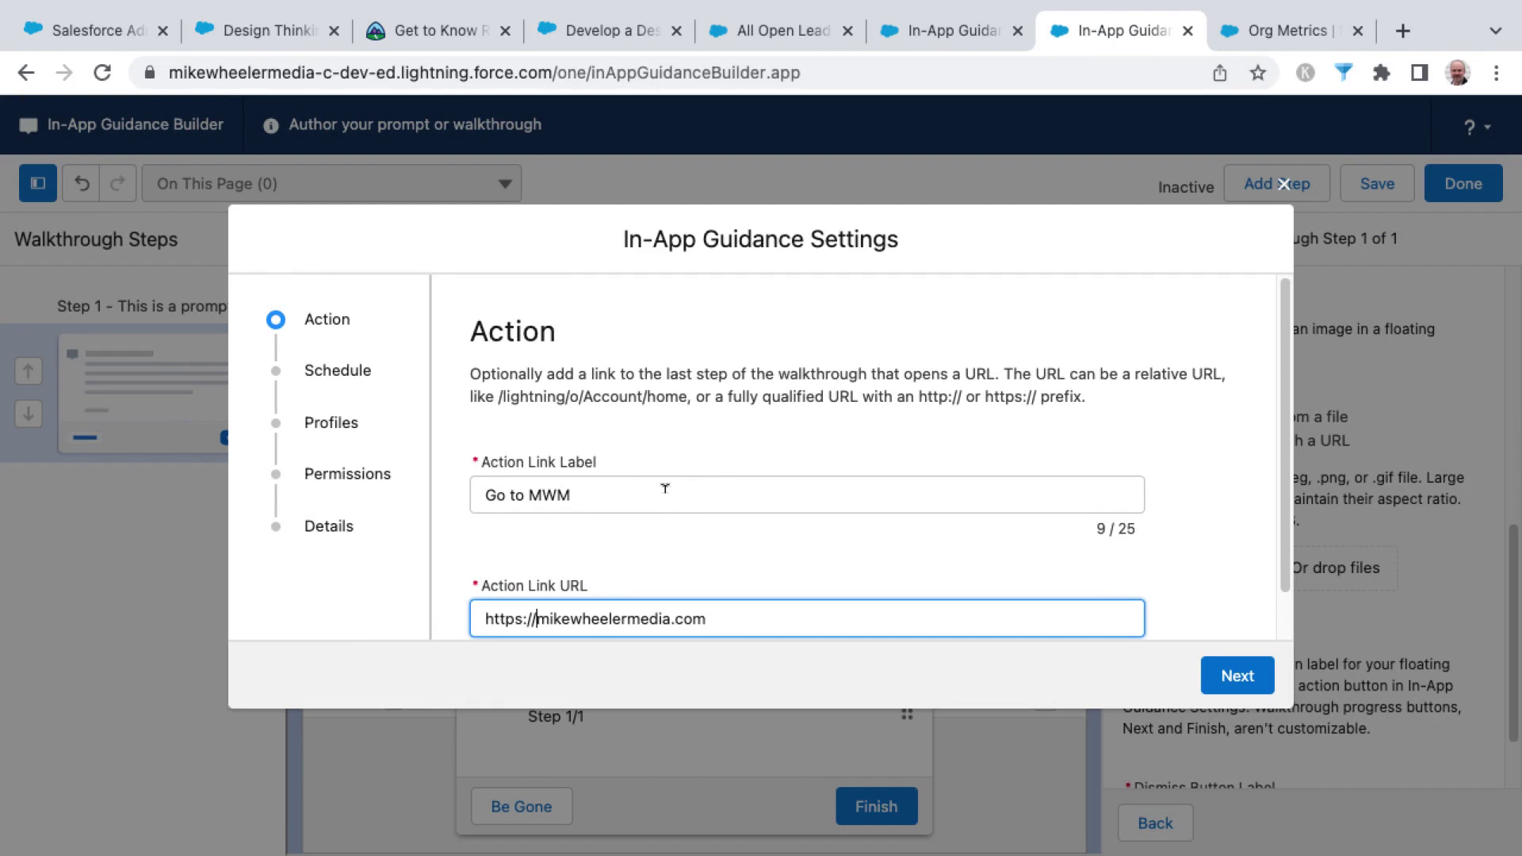
{"action": "scroll", "coordinate": [665, 488], "scroll_direction": "down", "scroll_amount": 1}
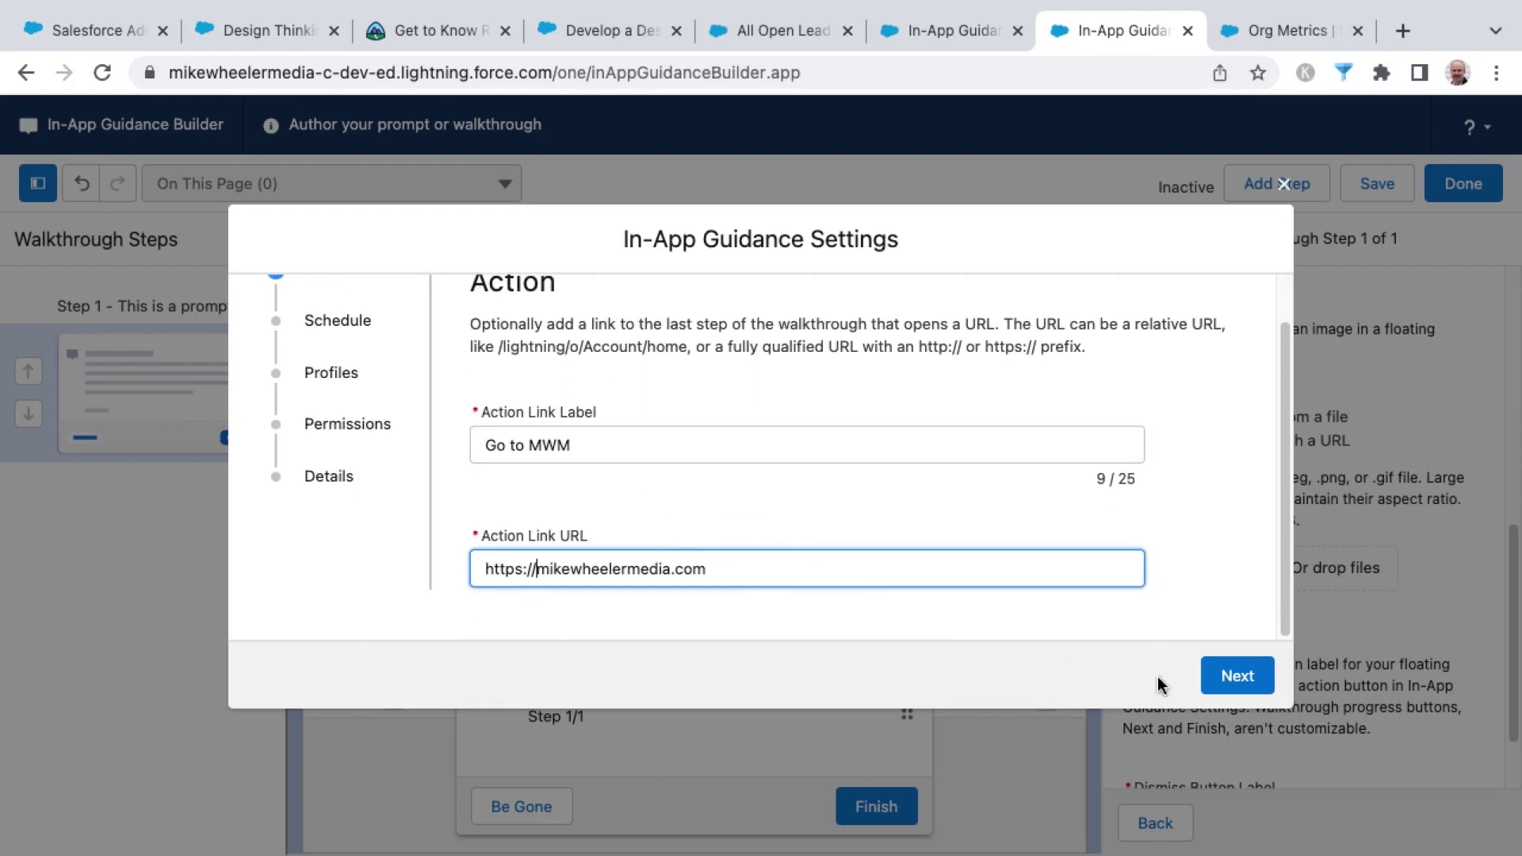
{"action": "left_click", "coordinate": [1229, 674]}
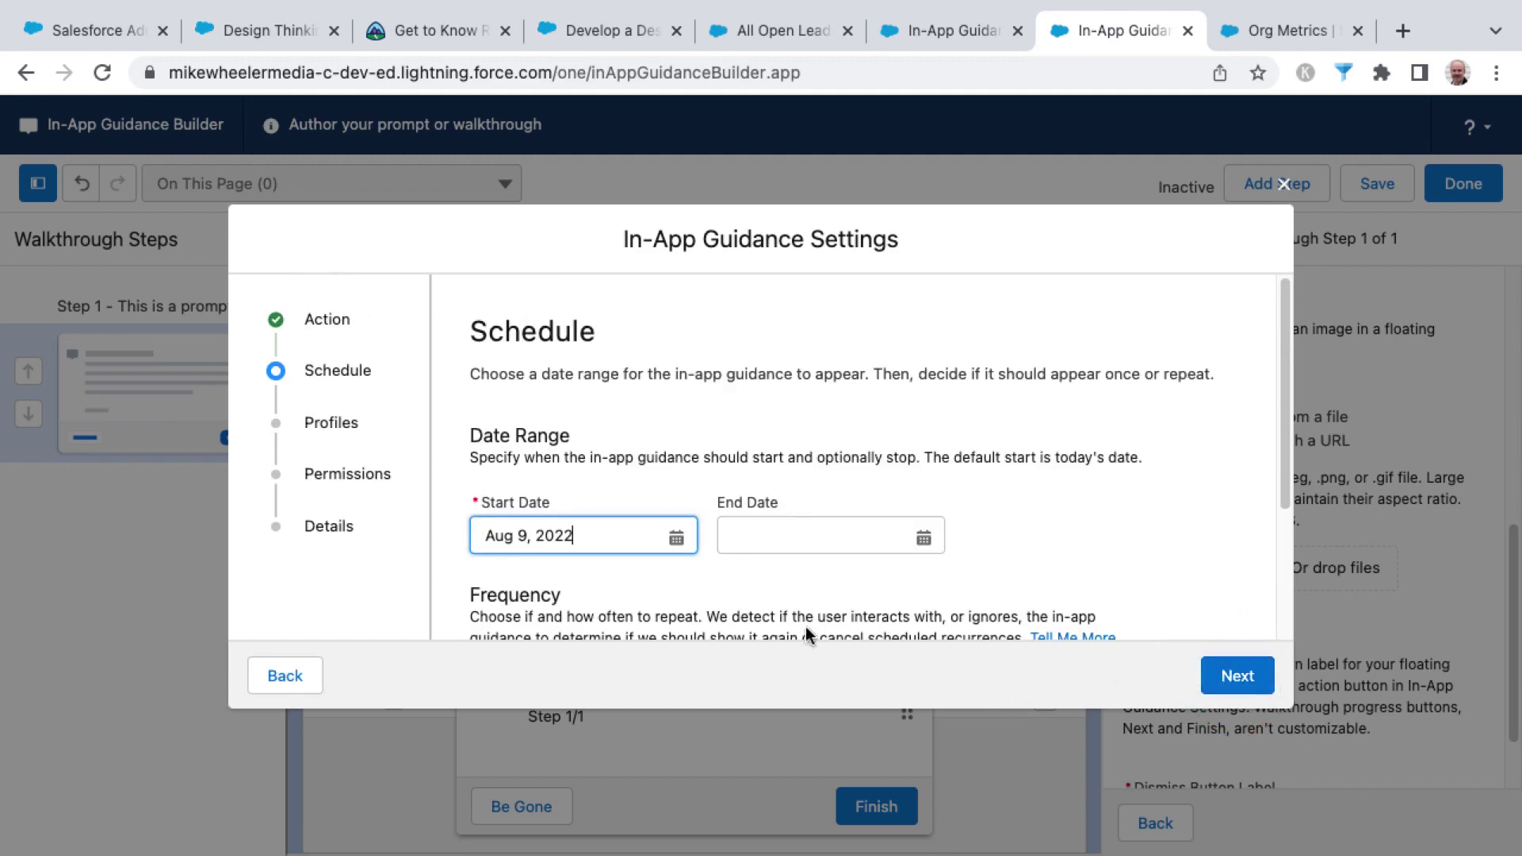
Schedule it to end Aug 10, 2022, showing twice on page load, 1 day apart.
{"action": "left_click", "coordinate": [777, 543]}
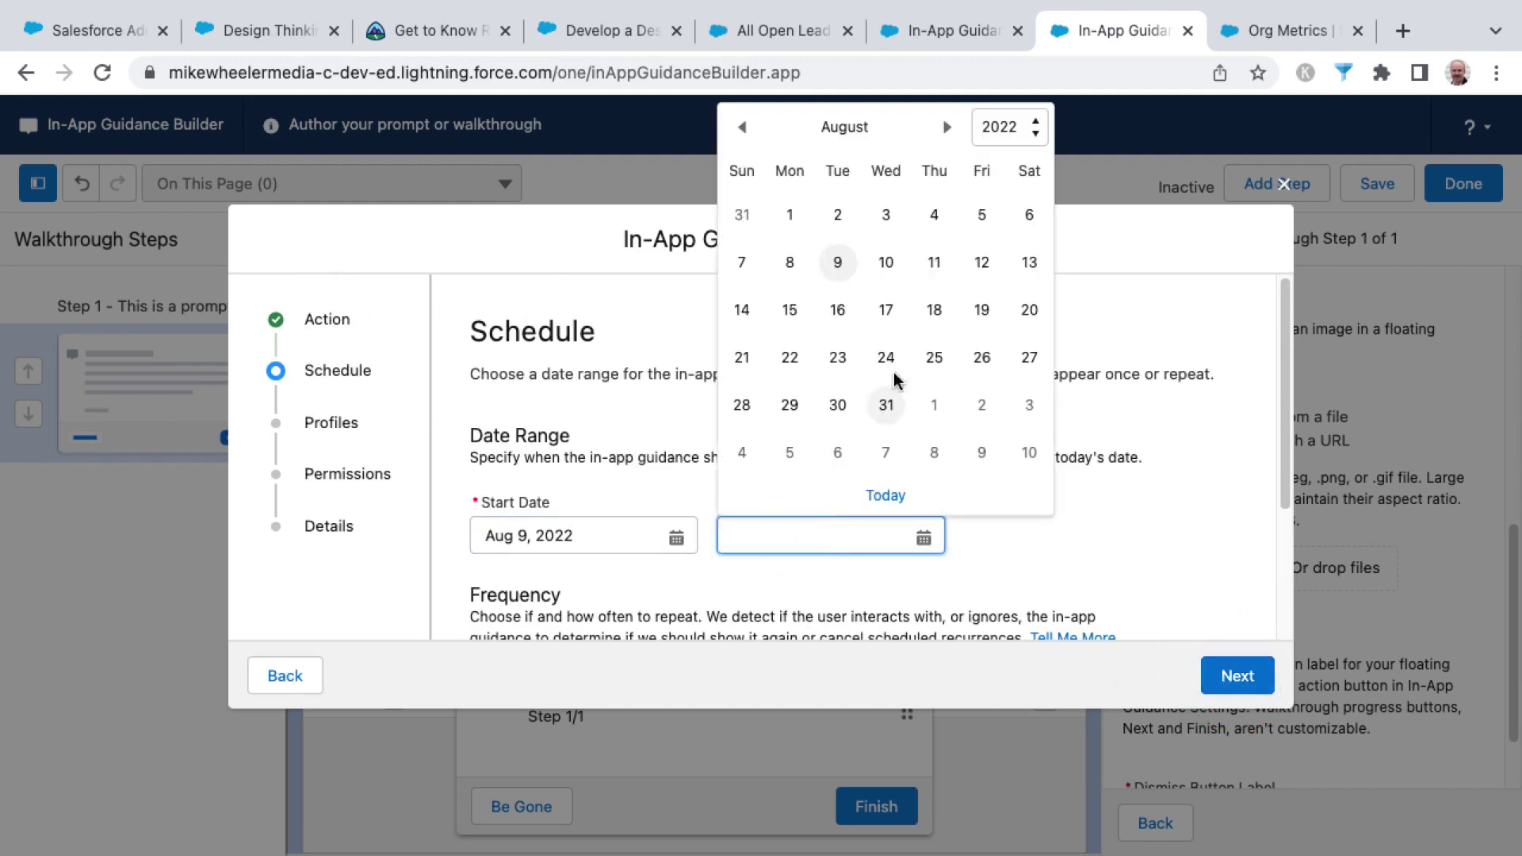
{"action": "left_click", "coordinate": [886, 262]}
{"action": "scroll", "coordinate": [1082, 476], "scroll_direction": "down", "scroll_amount": 3}
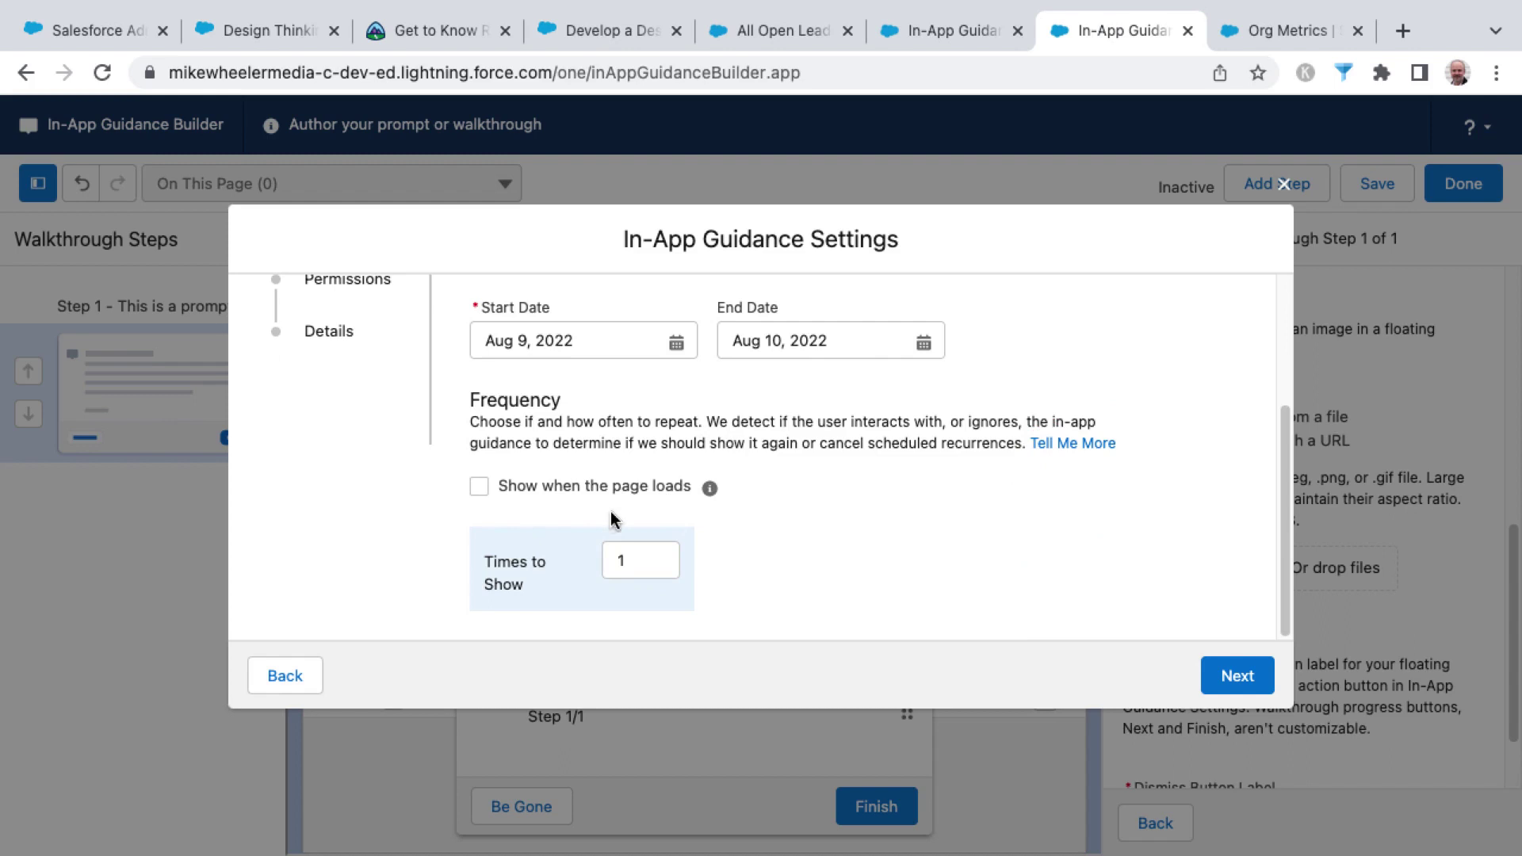
{"action": "left_click", "coordinate": [481, 489]}
{"action": "double_click", "coordinate": [626, 559]}
{"action": "type", "text": "2"}
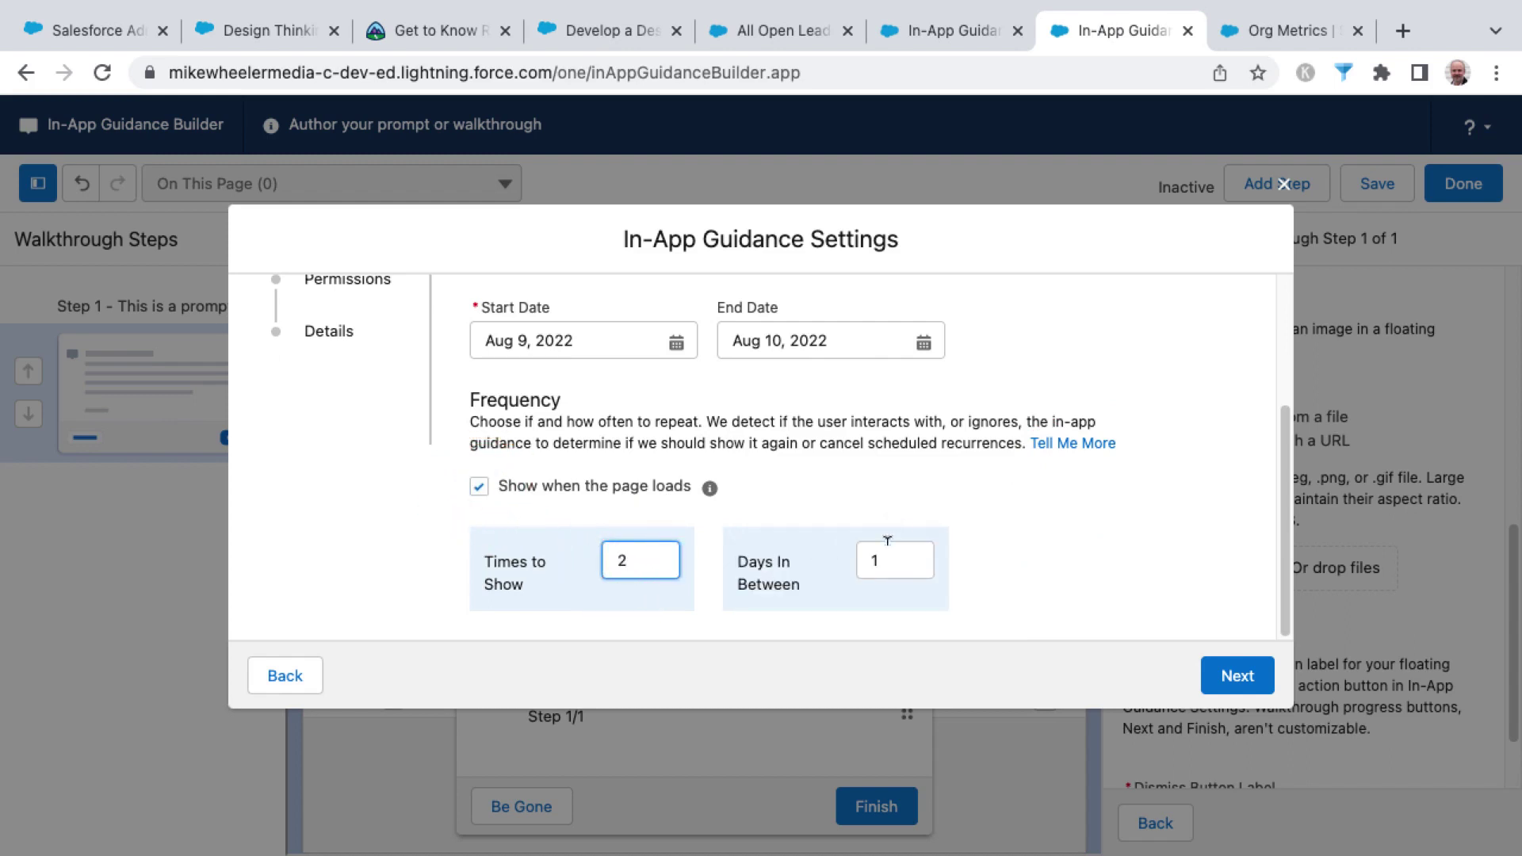
{"action": "left_click_drag", "start_coordinate": [888, 555], "coordinate": [975, 555]}
{"action": "left_click", "coordinate": [1038, 544]}
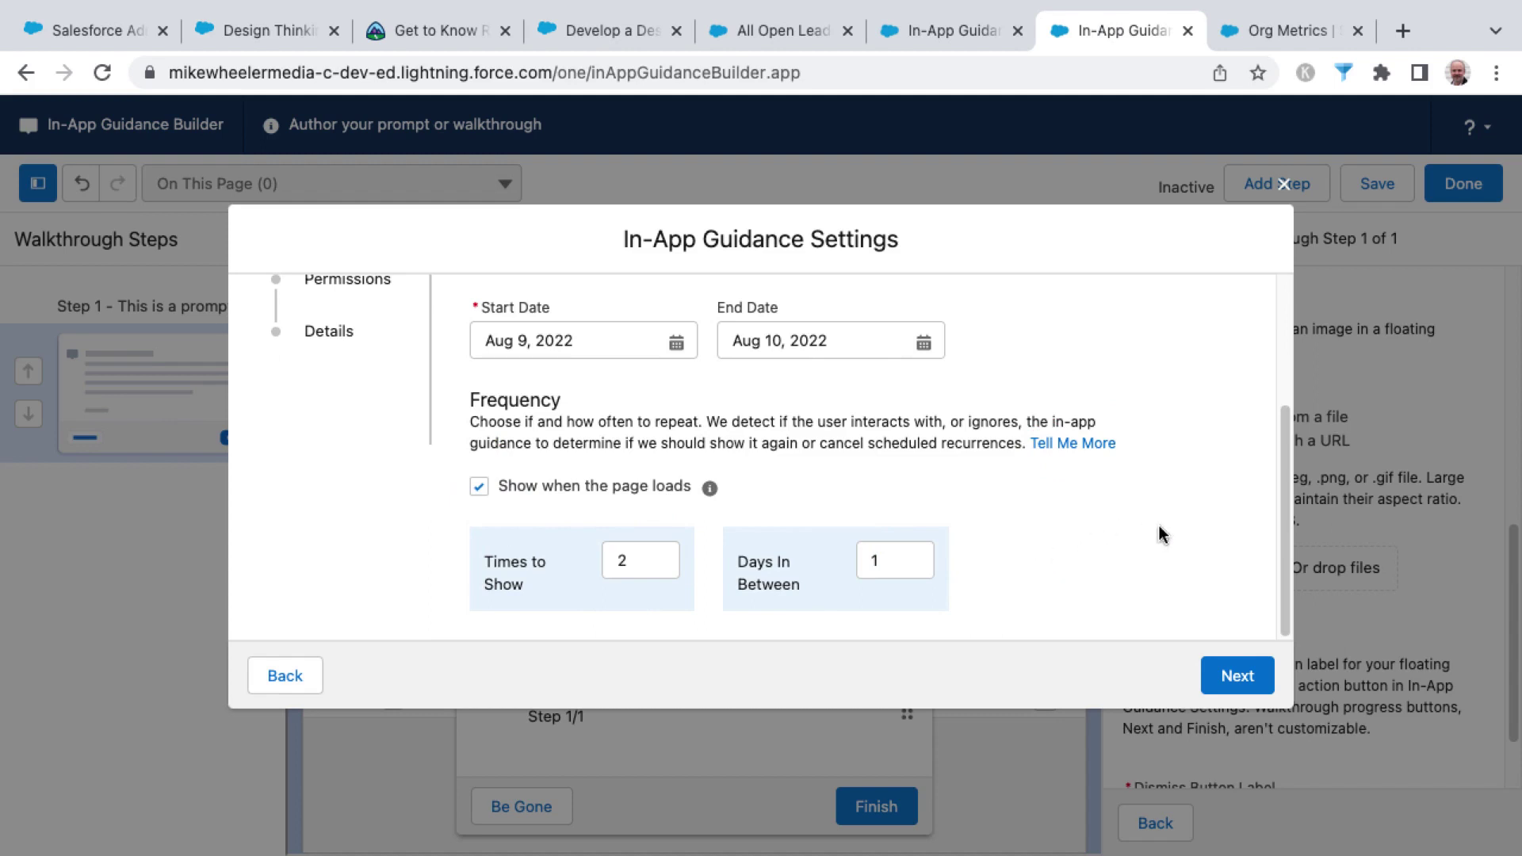
{"action": "left_click", "coordinate": [1245, 675]}
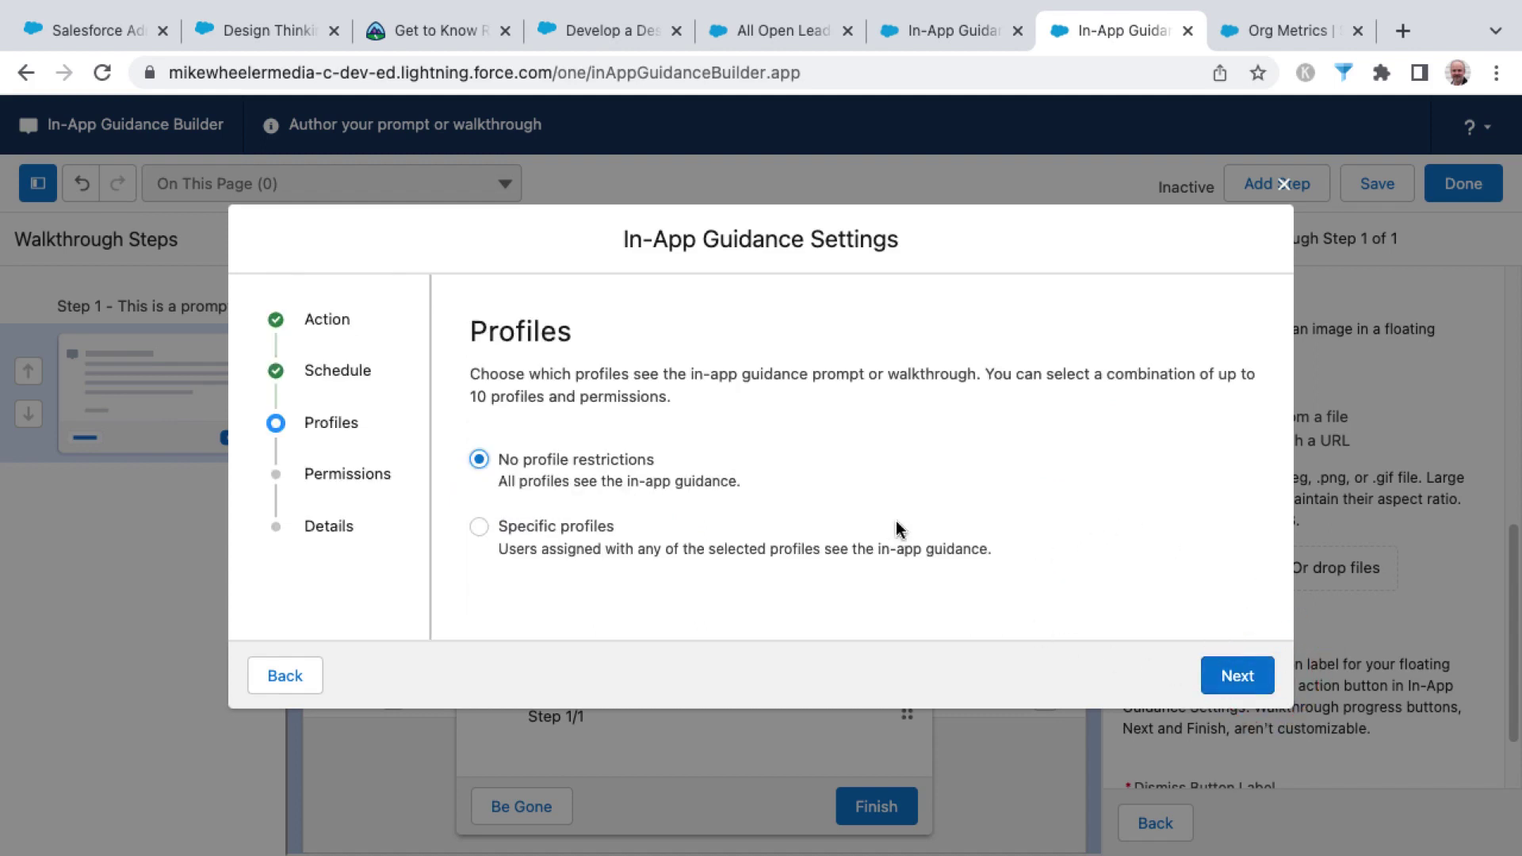
Keep No profile restrictions for the guidance and move to the permissions step.
{"action": "left_click", "coordinate": [480, 530]}
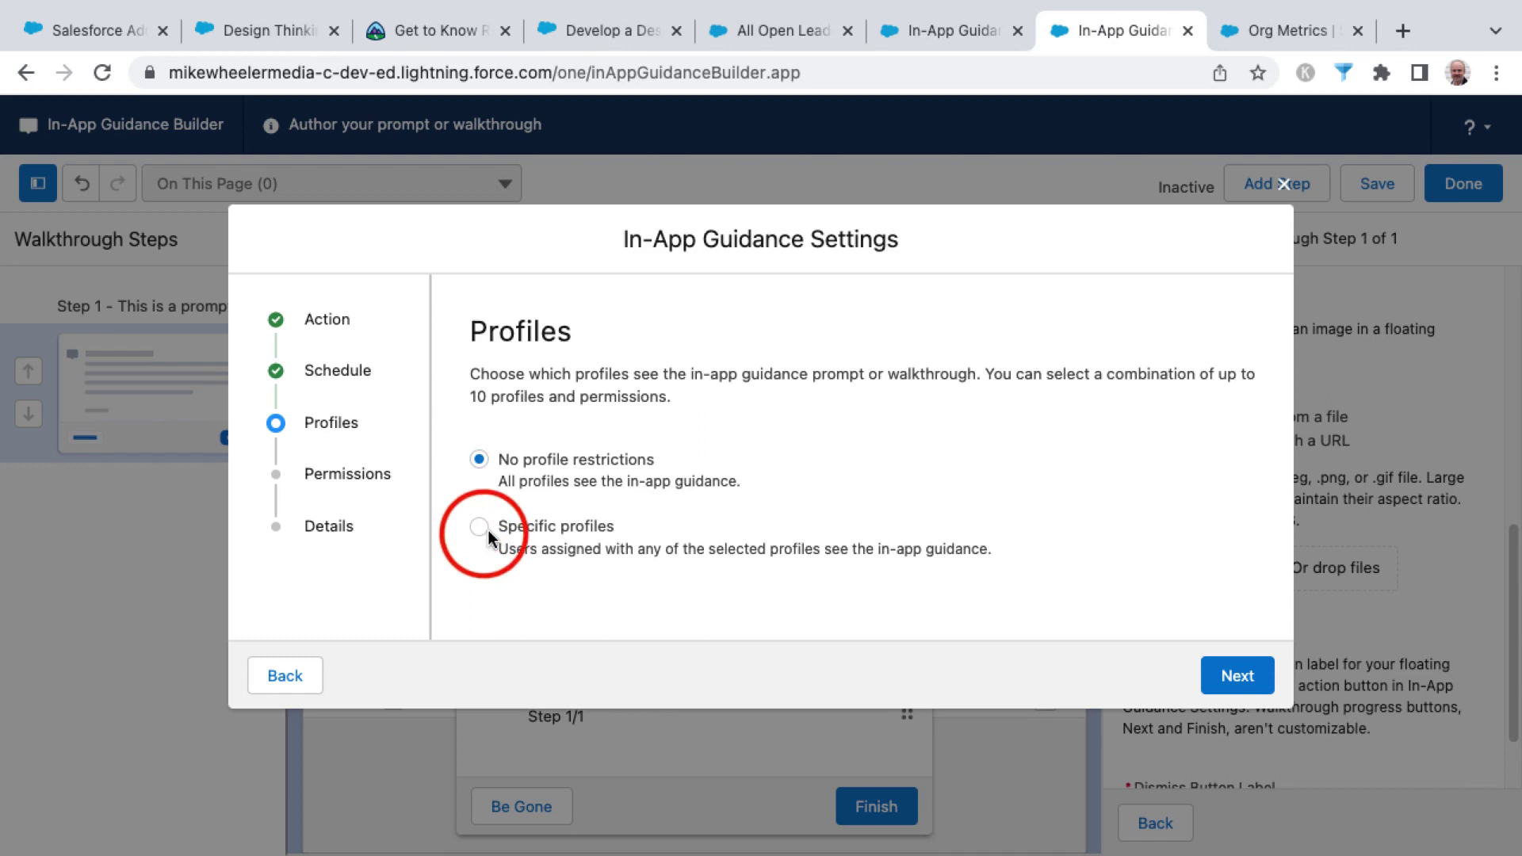
{"action": "scroll", "coordinate": [555, 519], "scroll_direction": "down", "scroll_amount": 4}
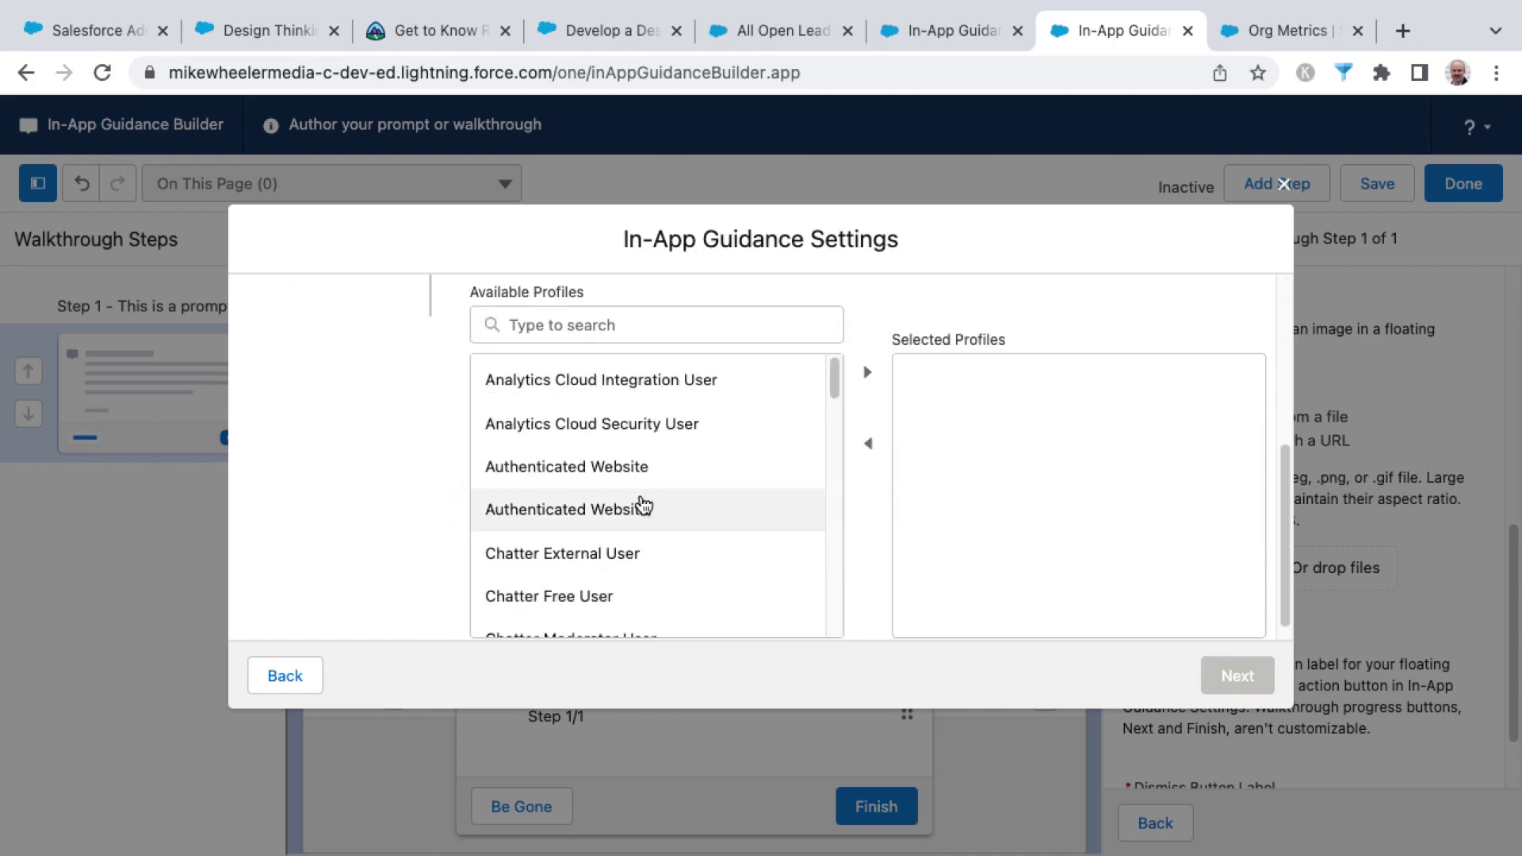
{"action": "scroll", "coordinate": [649, 474], "scroll_direction": "up", "scroll_amount": 4}
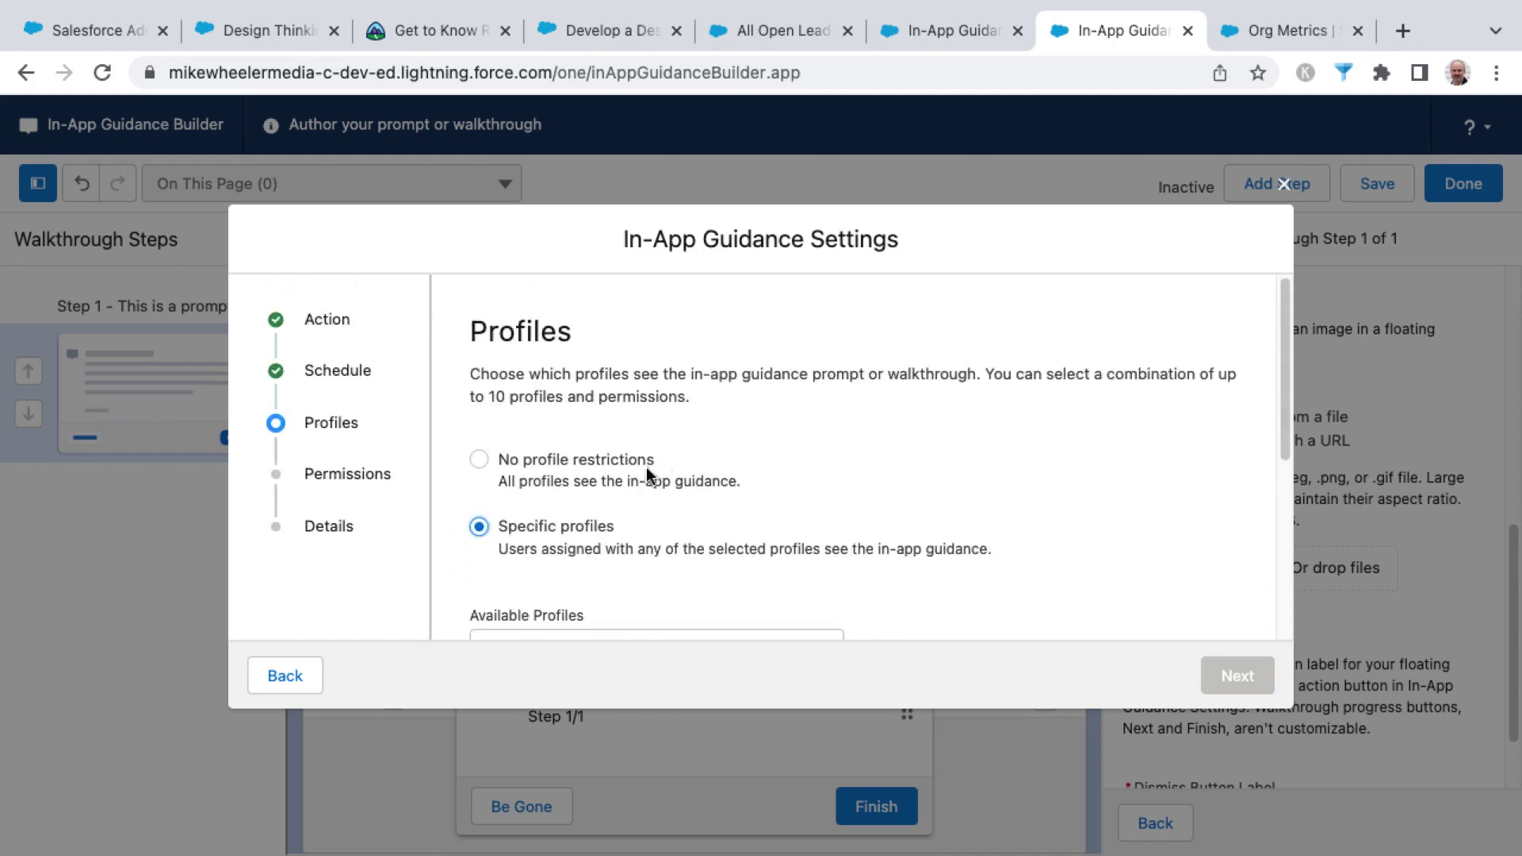
{"action": "left_click", "coordinate": [480, 460]}
{"action": "left_click", "coordinate": [1234, 673]}
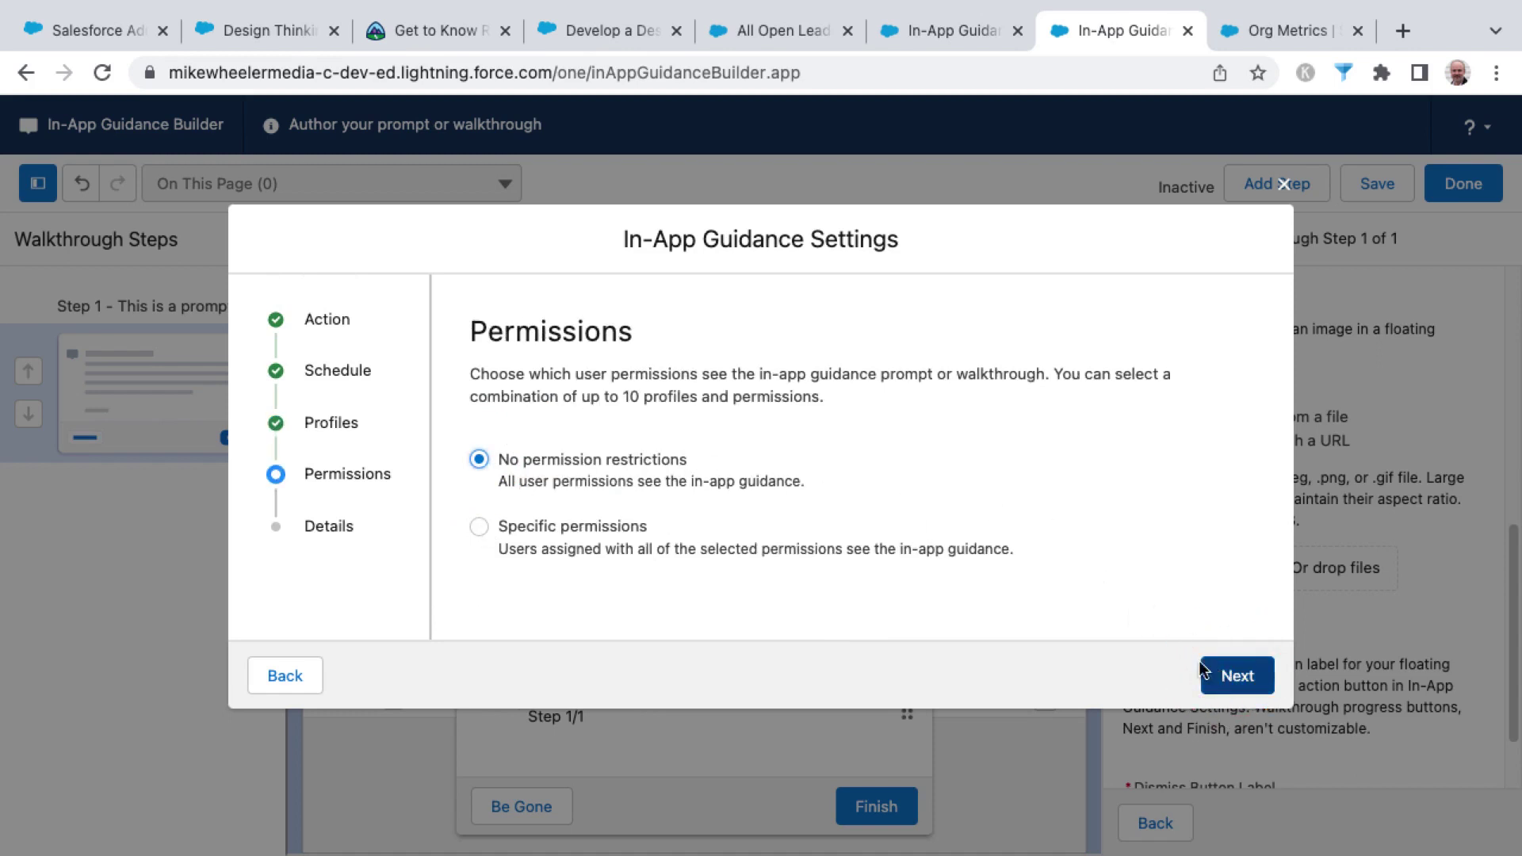
Keep No permission restrictions so all user permissions see the guidance.
{"action": "left_click", "coordinate": [572, 547]}
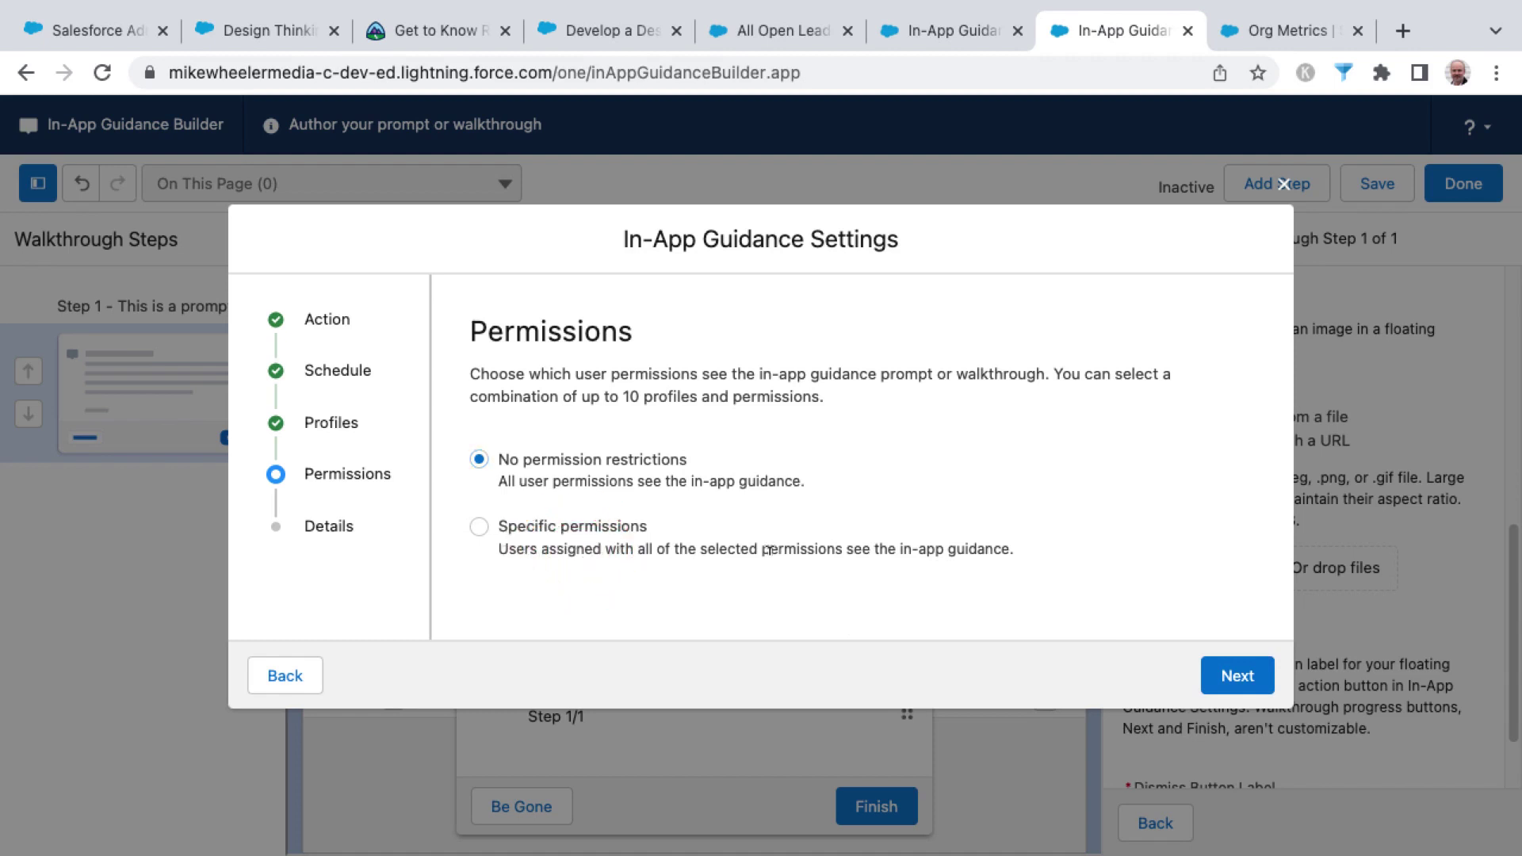
{"action": "left_click", "coordinate": [479, 526]}
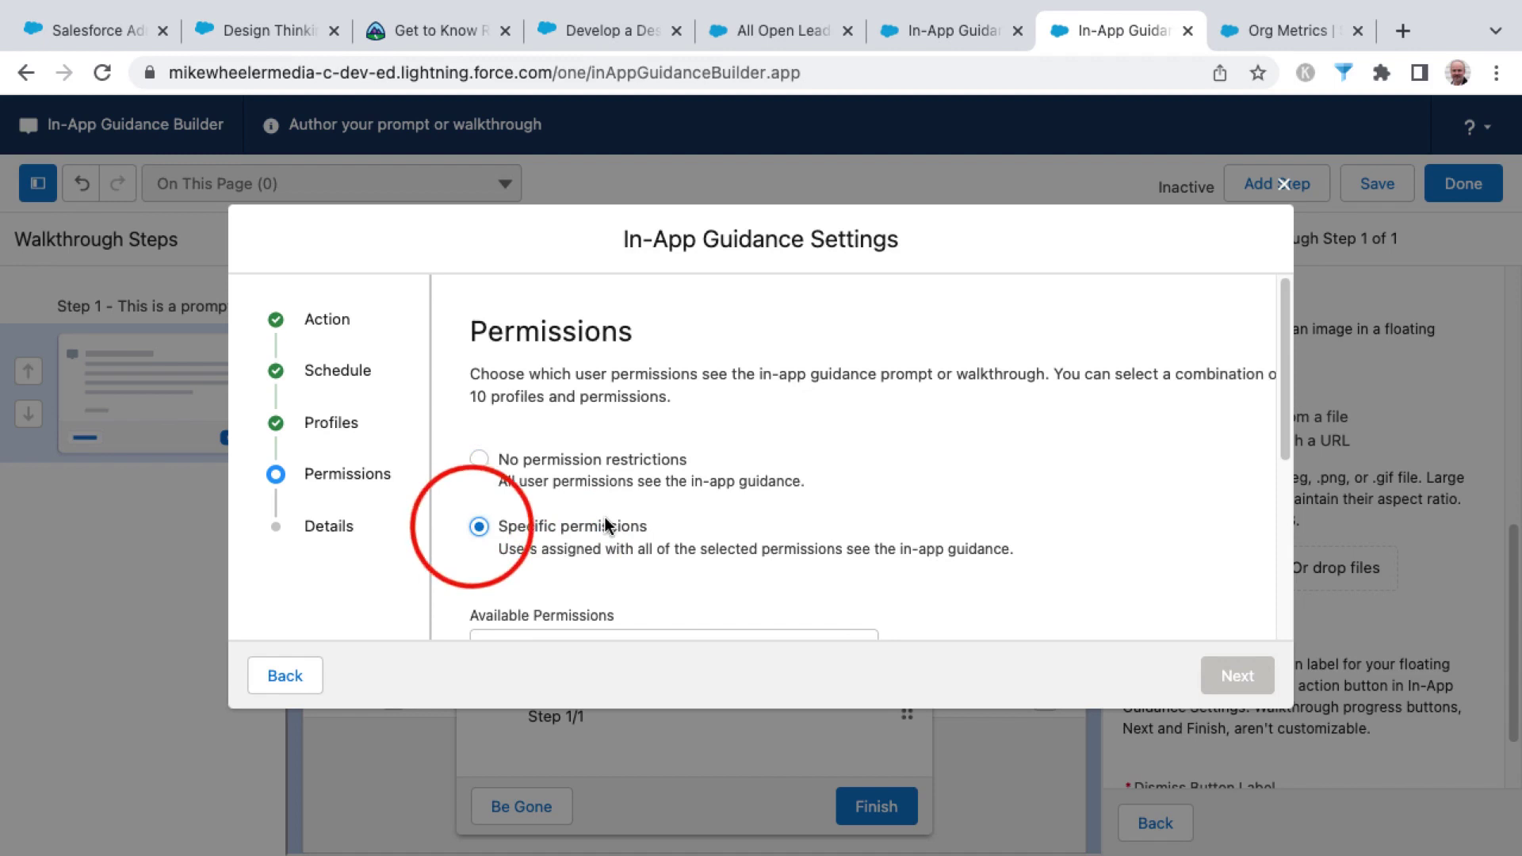
{"action": "scroll", "coordinate": [615, 516], "scroll_direction": "down", "scroll_amount": 3}
{"action": "scroll", "coordinate": [578, 418], "scroll_direction": "up", "scroll_amount": 1}
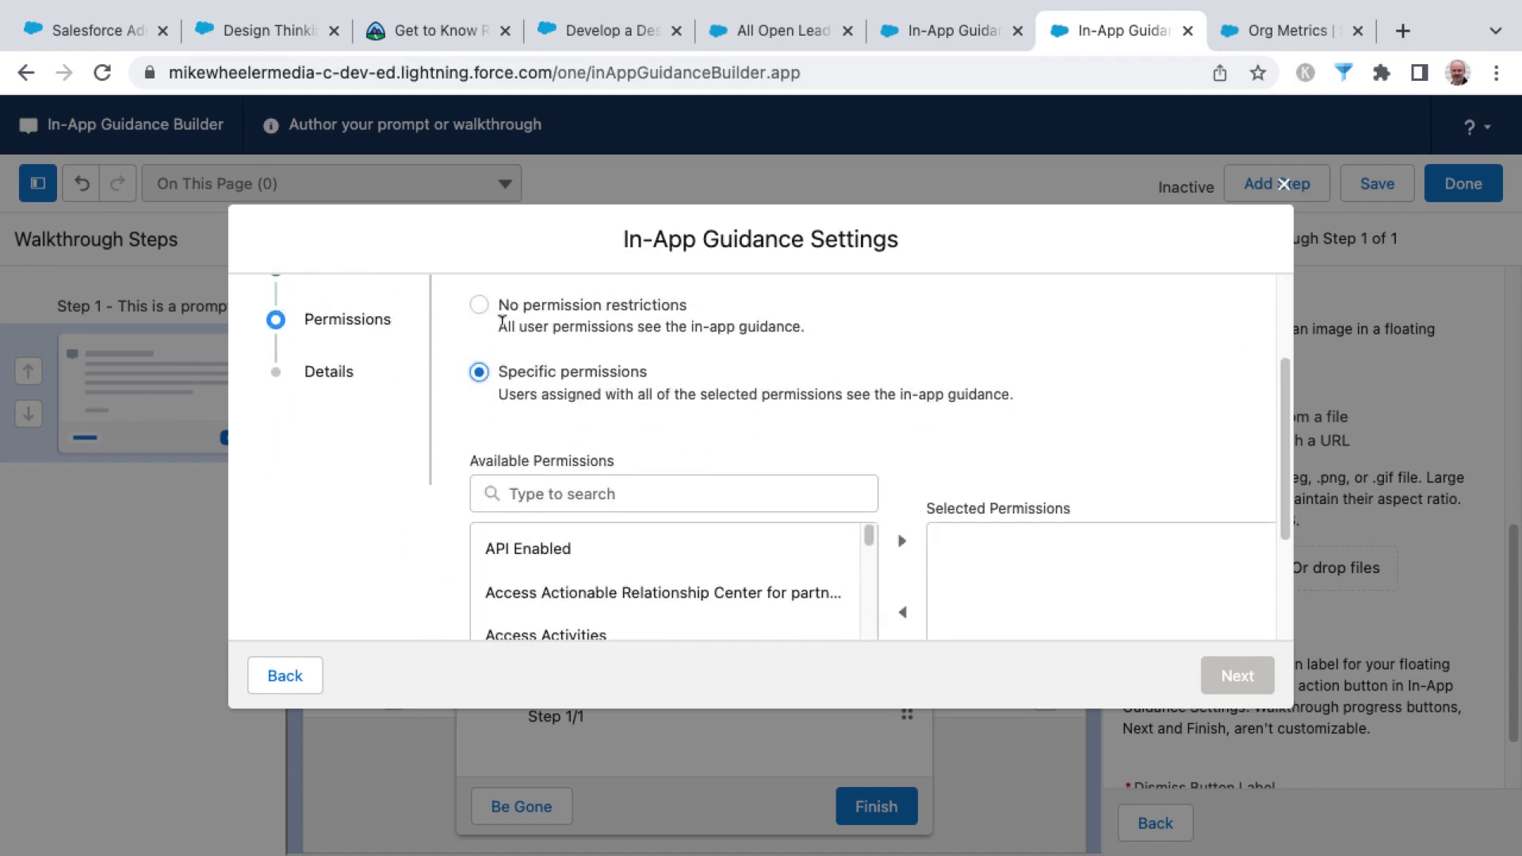
{"action": "left_click", "coordinate": [480, 306]}
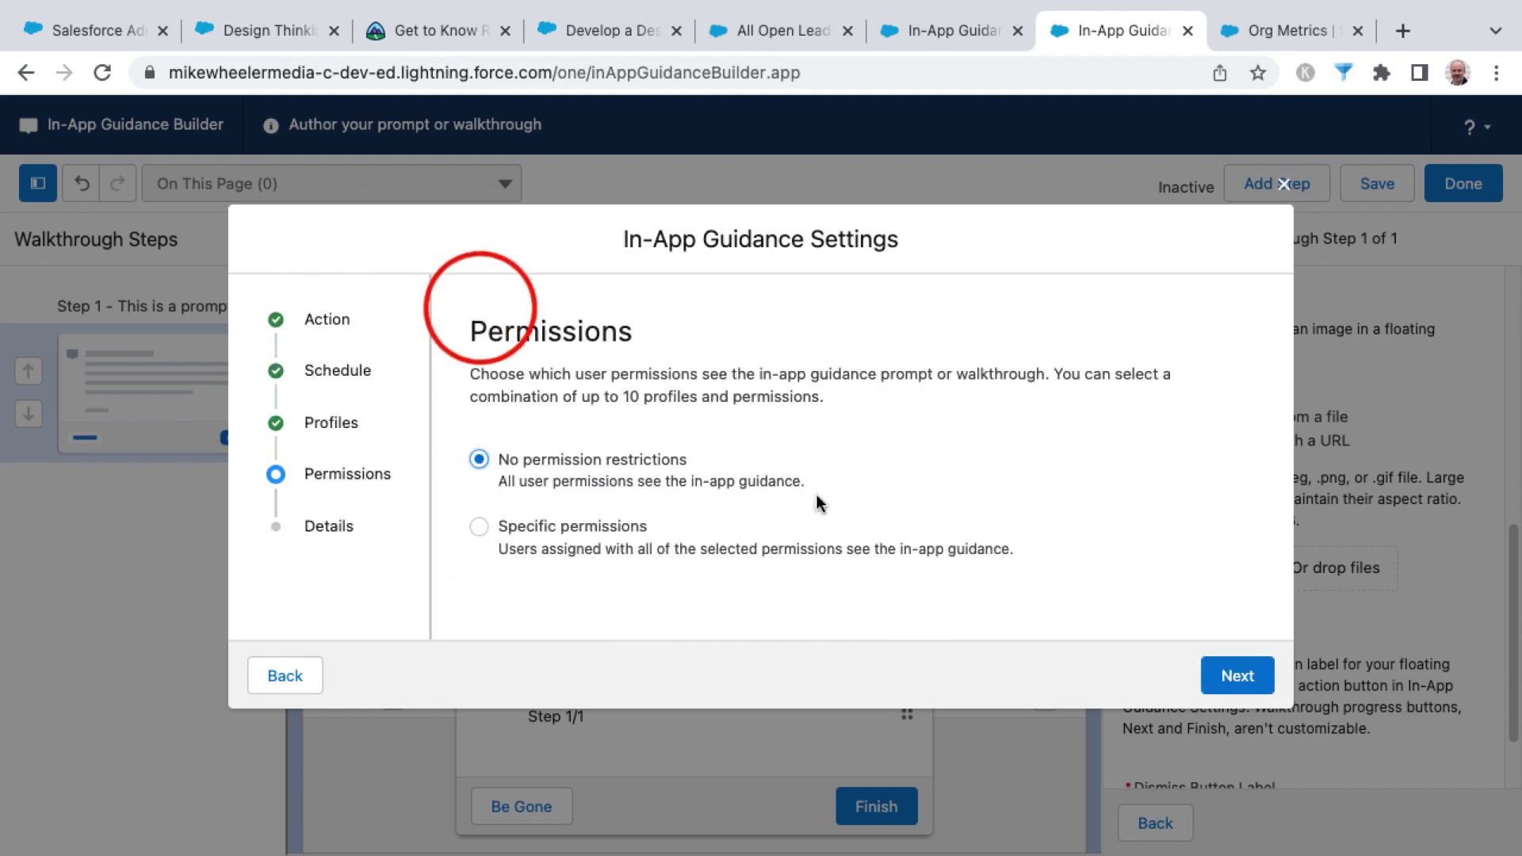
Name the guidance 'Sample', describe it 'this is a sample in-app guidance.', and save.
{"action": "left_click", "coordinate": [1219, 683]}
{"action": "scroll", "coordinate": [799, 495], "scroll_direction": "down", "scroll_amount": 1}
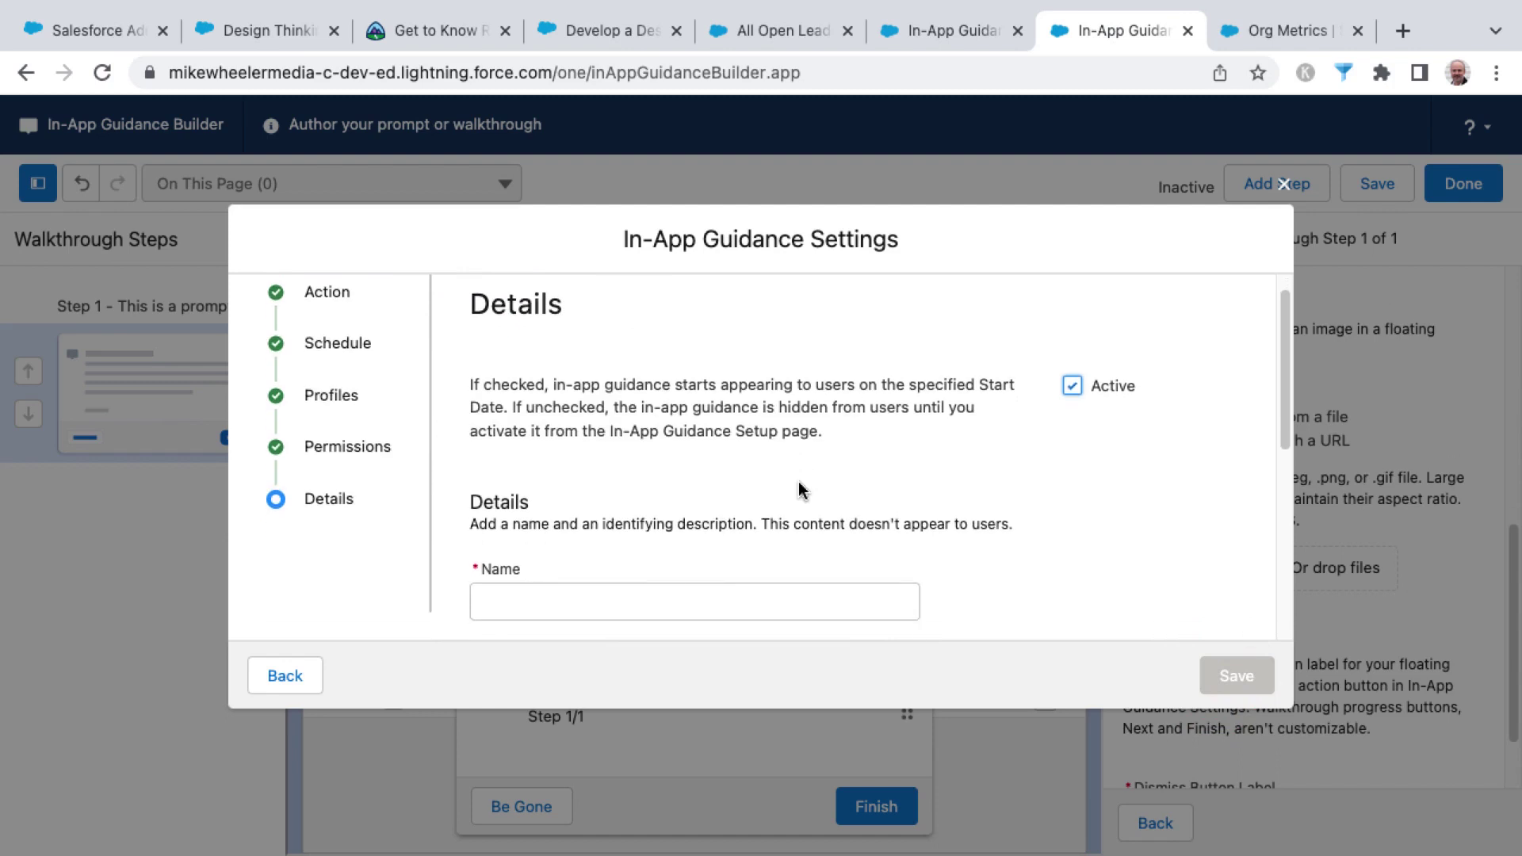
{"action": "left_click", "coordinate": [728, 596]}
{"action": "type", "text": "Sample"}
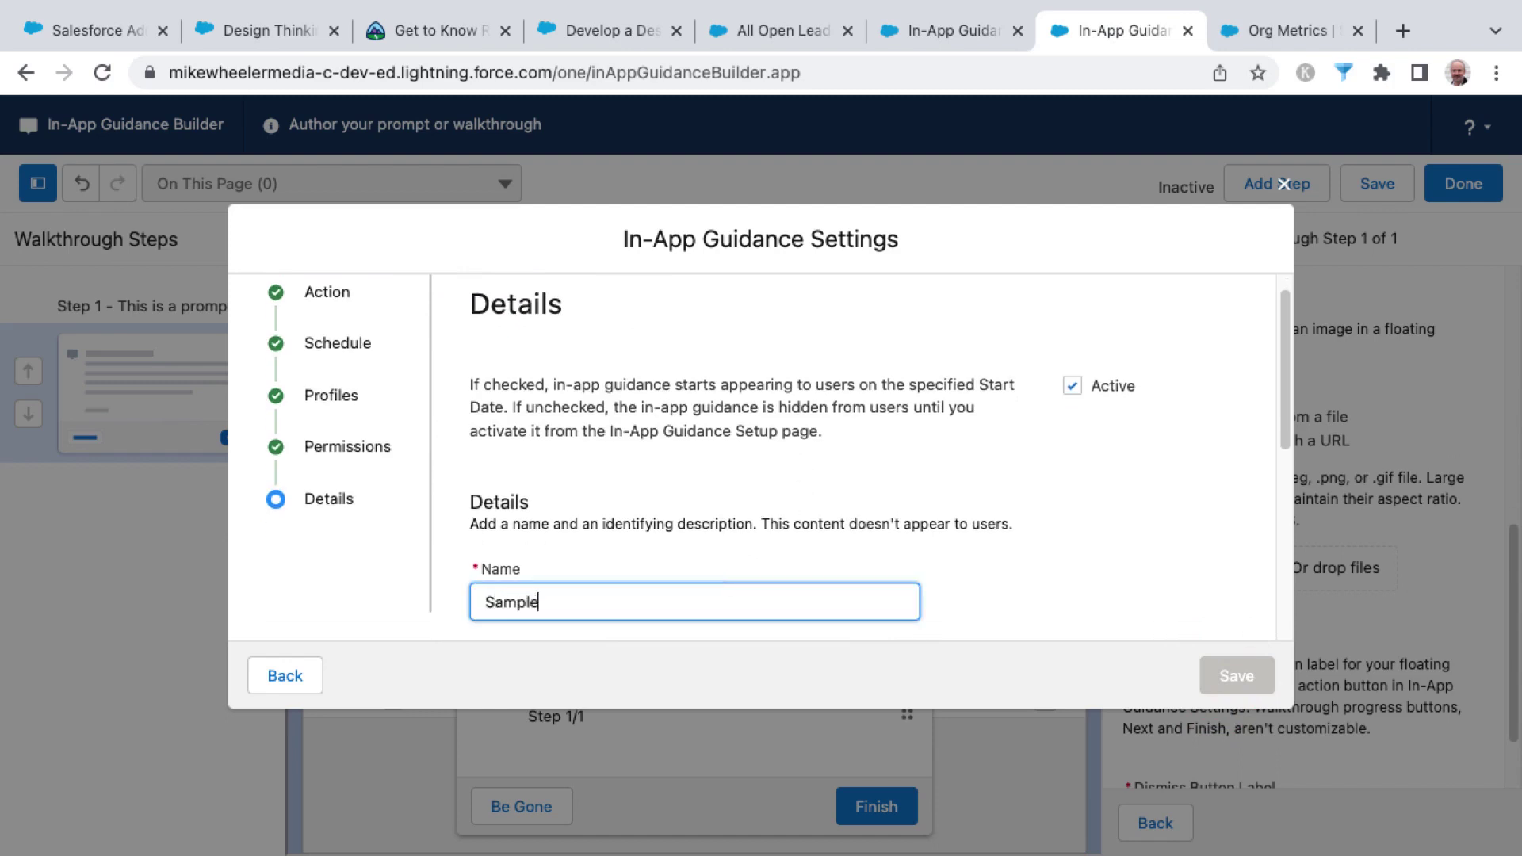
{"action": "key", "text": "Tab"}
{"action": "key", "text": "Tab"}
{"action": "type", "text": "this is a sample in-app guidance."}
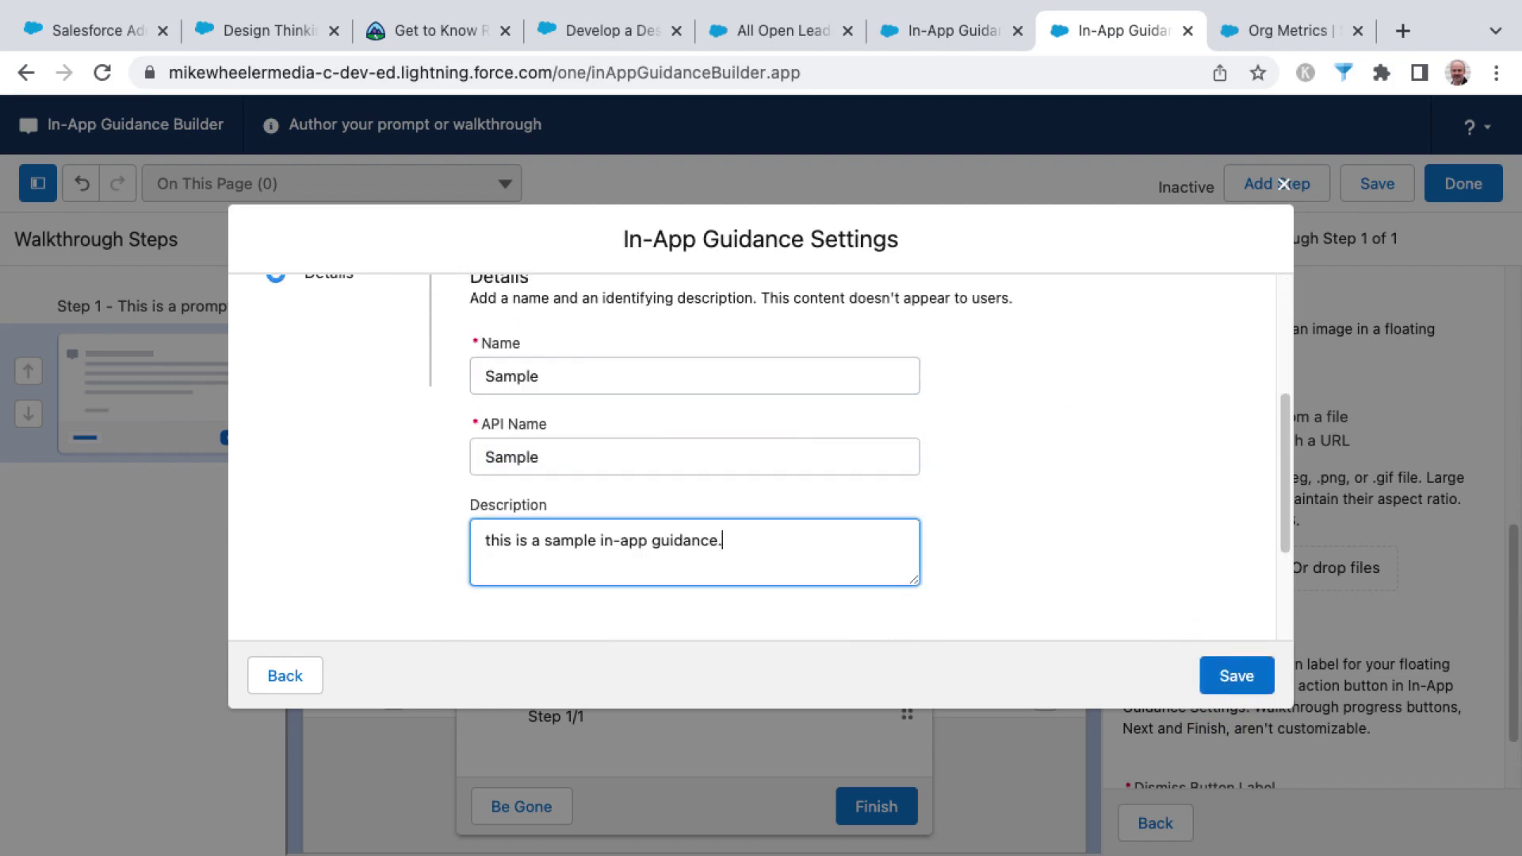
{"action": "left_click", "coordinate": [1243, 695]}
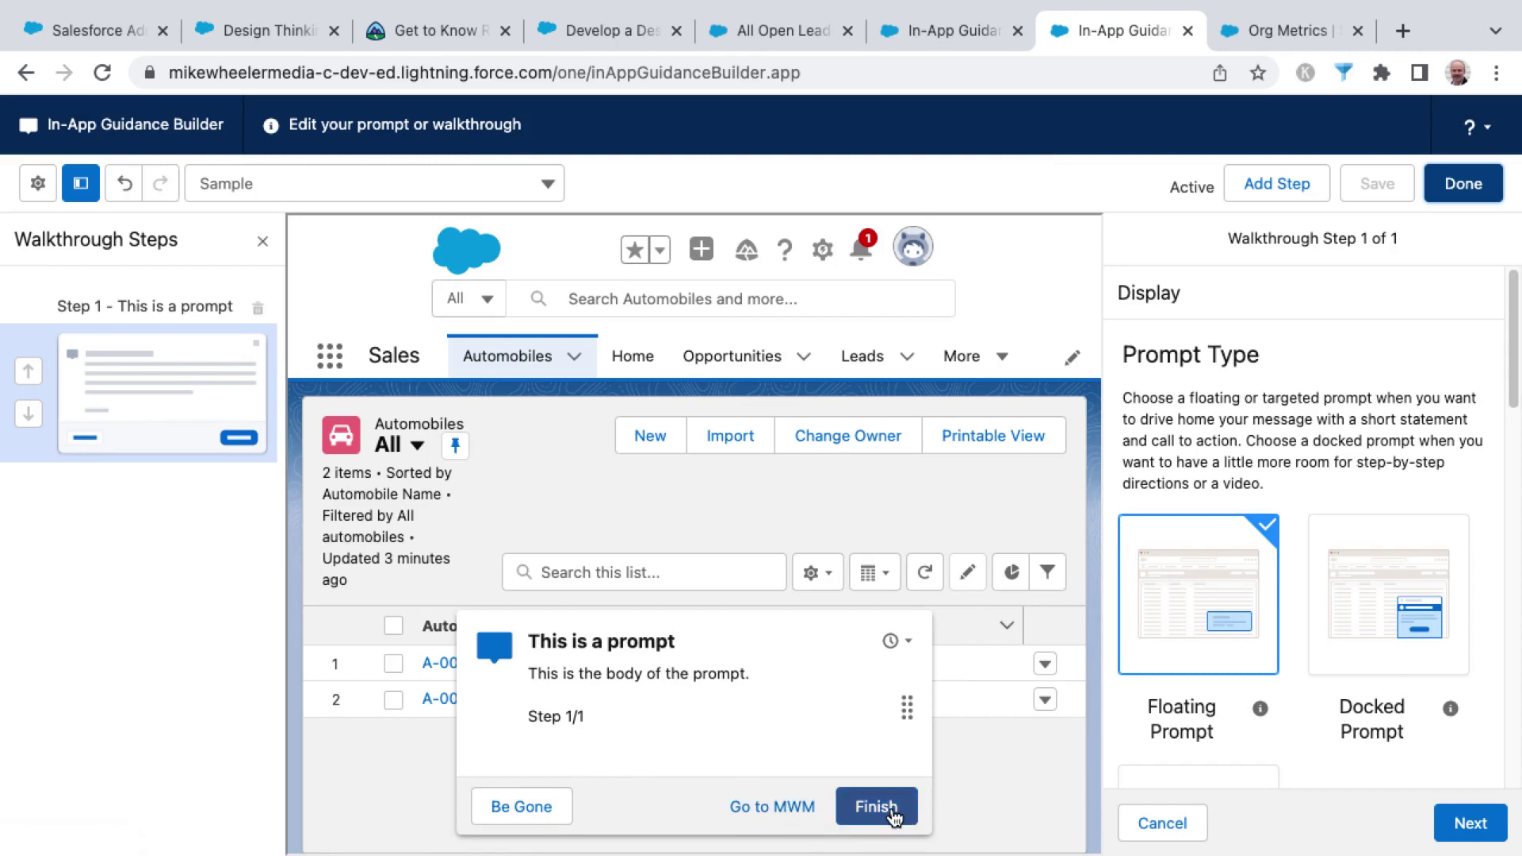
{"action": "left_click", "coordinate": [892, 809]}
{"action": "left_click", "coordinate": [1444, 191]}
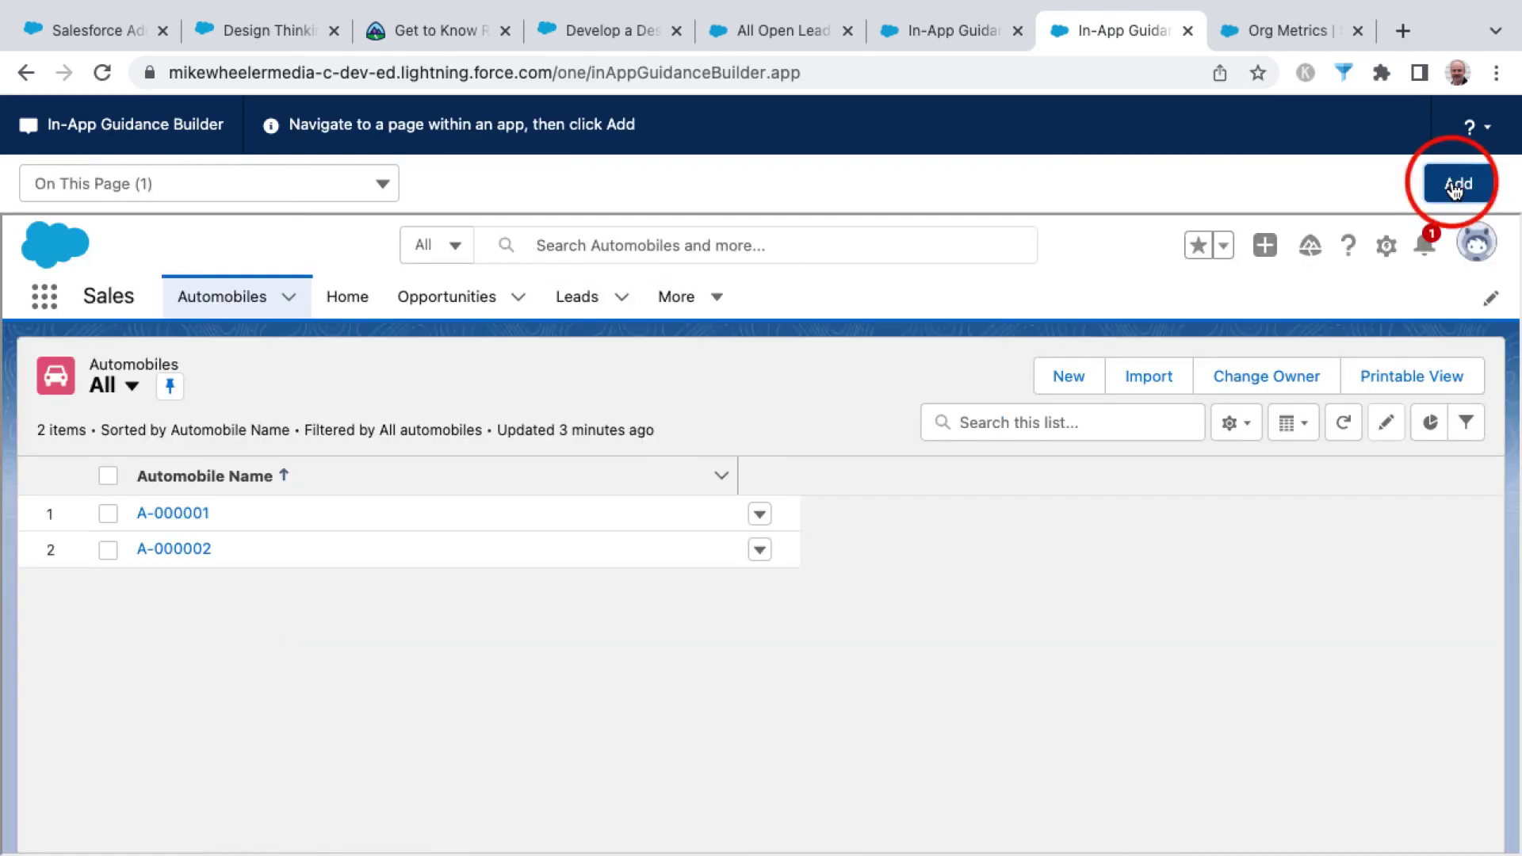
Reload the page and show the Change Management Employers job-description examples.
{"action": "left_click", "coordinate": [102, 73]}
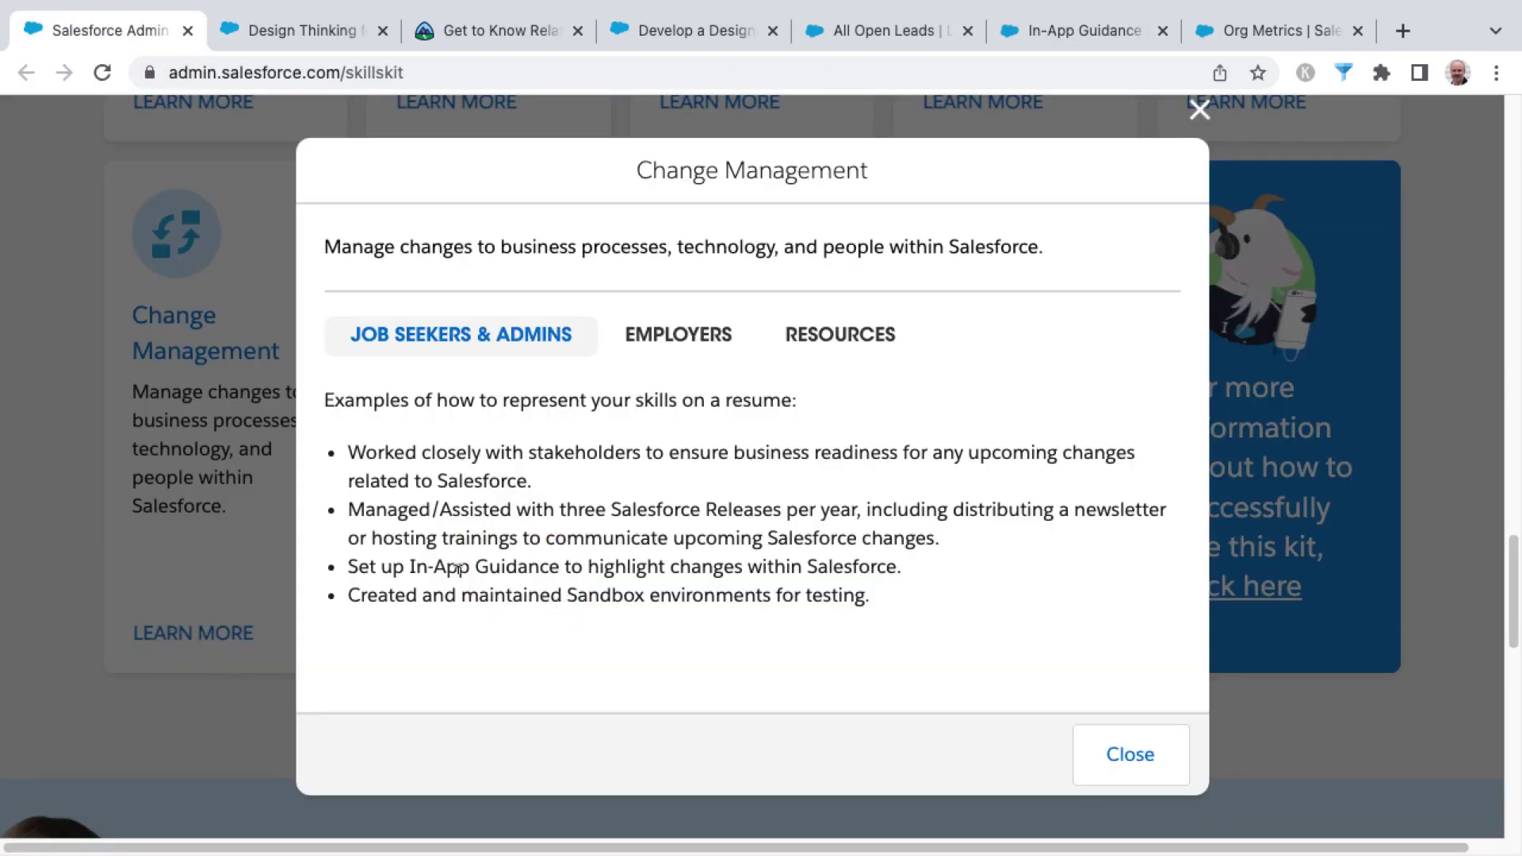
{"action": "left_click", "coordinate": [682, 337]}
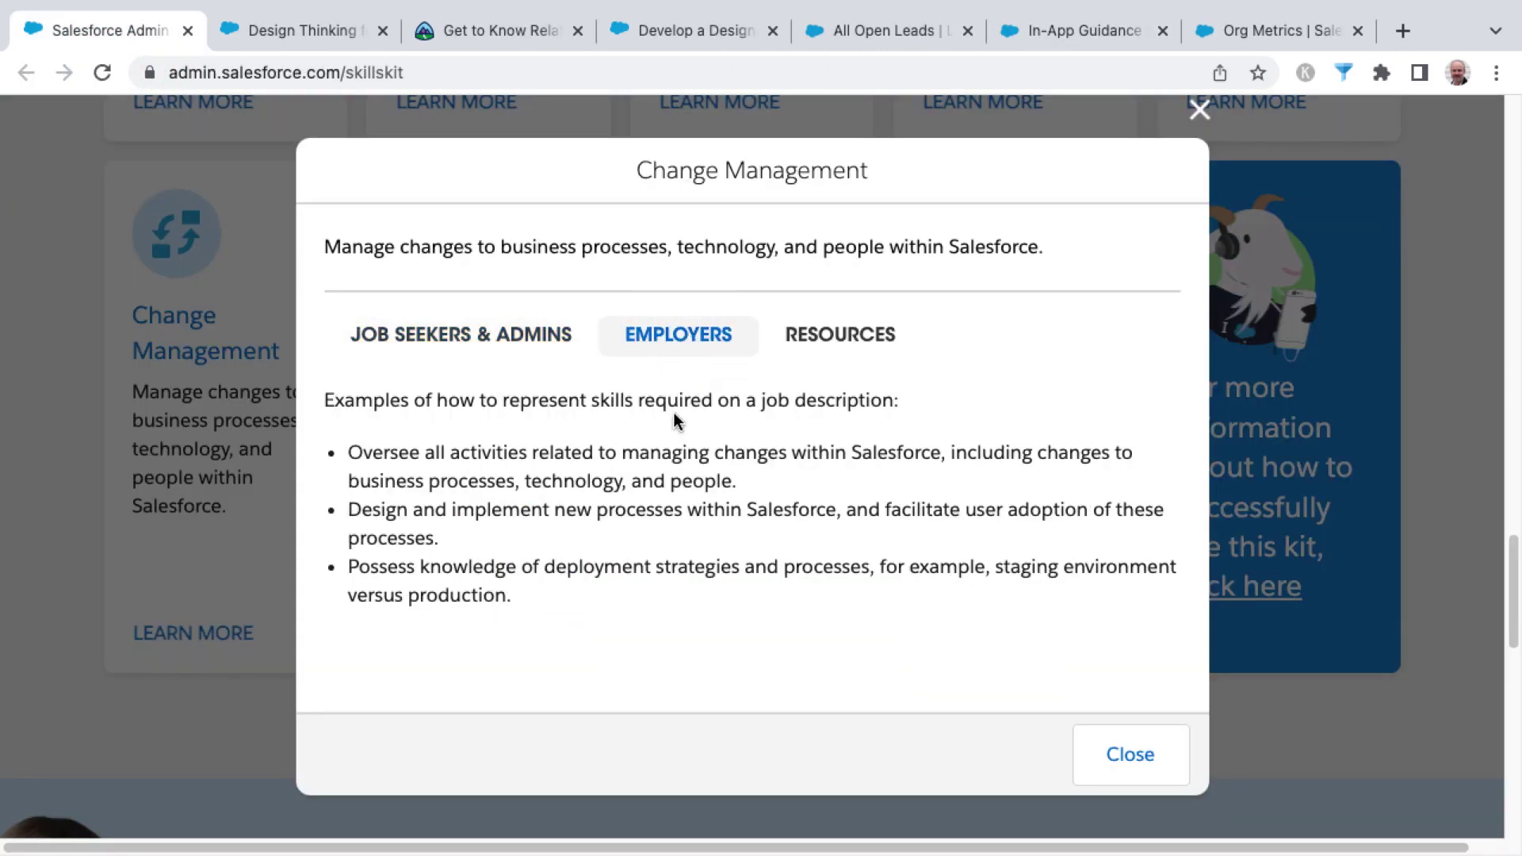
{"action": "left_click", "coordinate": [501, 453]}
{"action": "left_click", "coordinate": [555, 480]}
{"action": "left_click", "coordinate": [702, 480]}
{"action": "left_click", "coordinate": [703, 479]}
{"action": "left_click", "coordinate": [698, 481]}
{"action": "left_click", "coordinate": [436, 482]}
Read through the remaining Employers job-description bullet points.
{"action": "left_click", "coordinate": [483, 511]}
{"action": "left_click", "coordinate": [490, 509]}
{"action": "left_click", "coordinate": [819, 523]}
{"action": "left_click", "coordinate": [899, 504]}
{"action": "left_click", "coordinate": [394, 538]}
{"action": "left_click", "coordinate": [520, 508]}
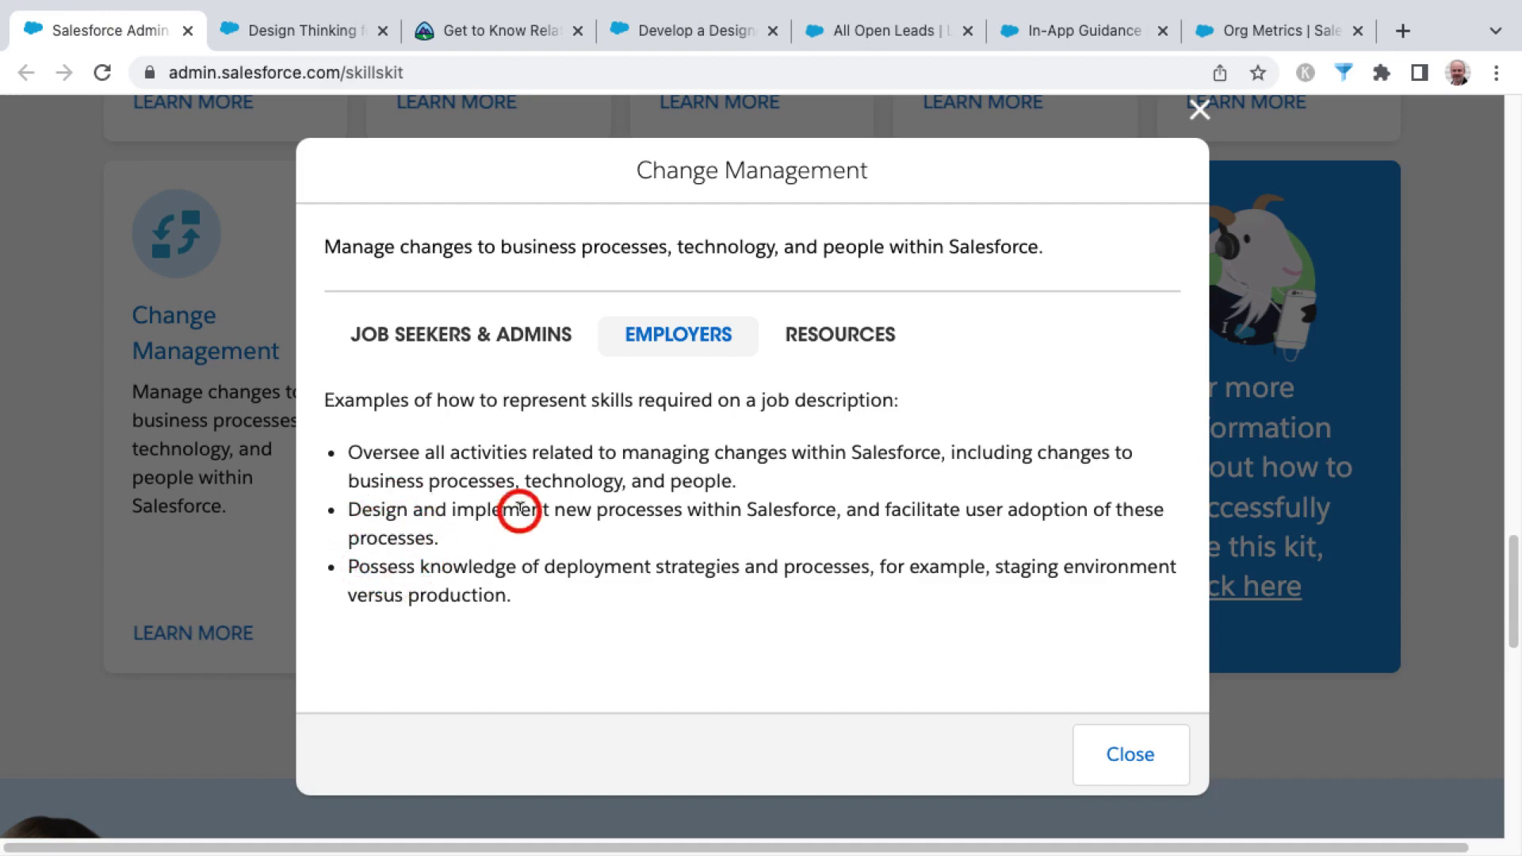
{"action": "left_click", "coordinate": [1022, 509]}
{"action": "left_click", "coordinate": [404, 566]}
{"action": "left_click", "coordinate": [799, 567]}
{"action": "left_click", "coordinate": [1033, 564]}
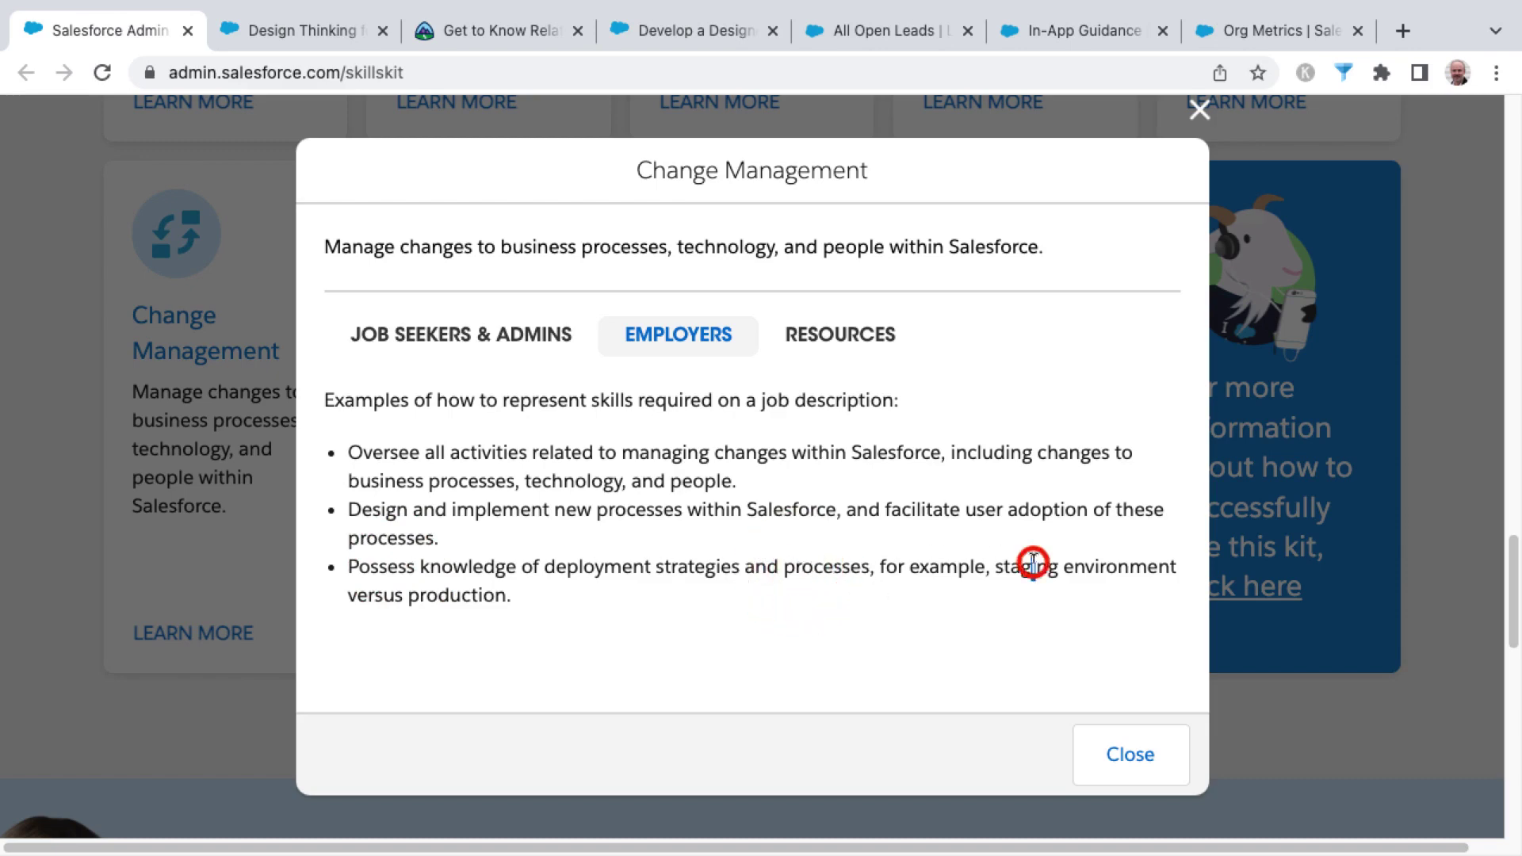
{"action": "left_click", "coordinate": [484, 596]}
Browse the Resources list, opening and closing #LowCodeLove and Change Set Development Model.
{"action": "left_click", "coordinate": [840, 342]}
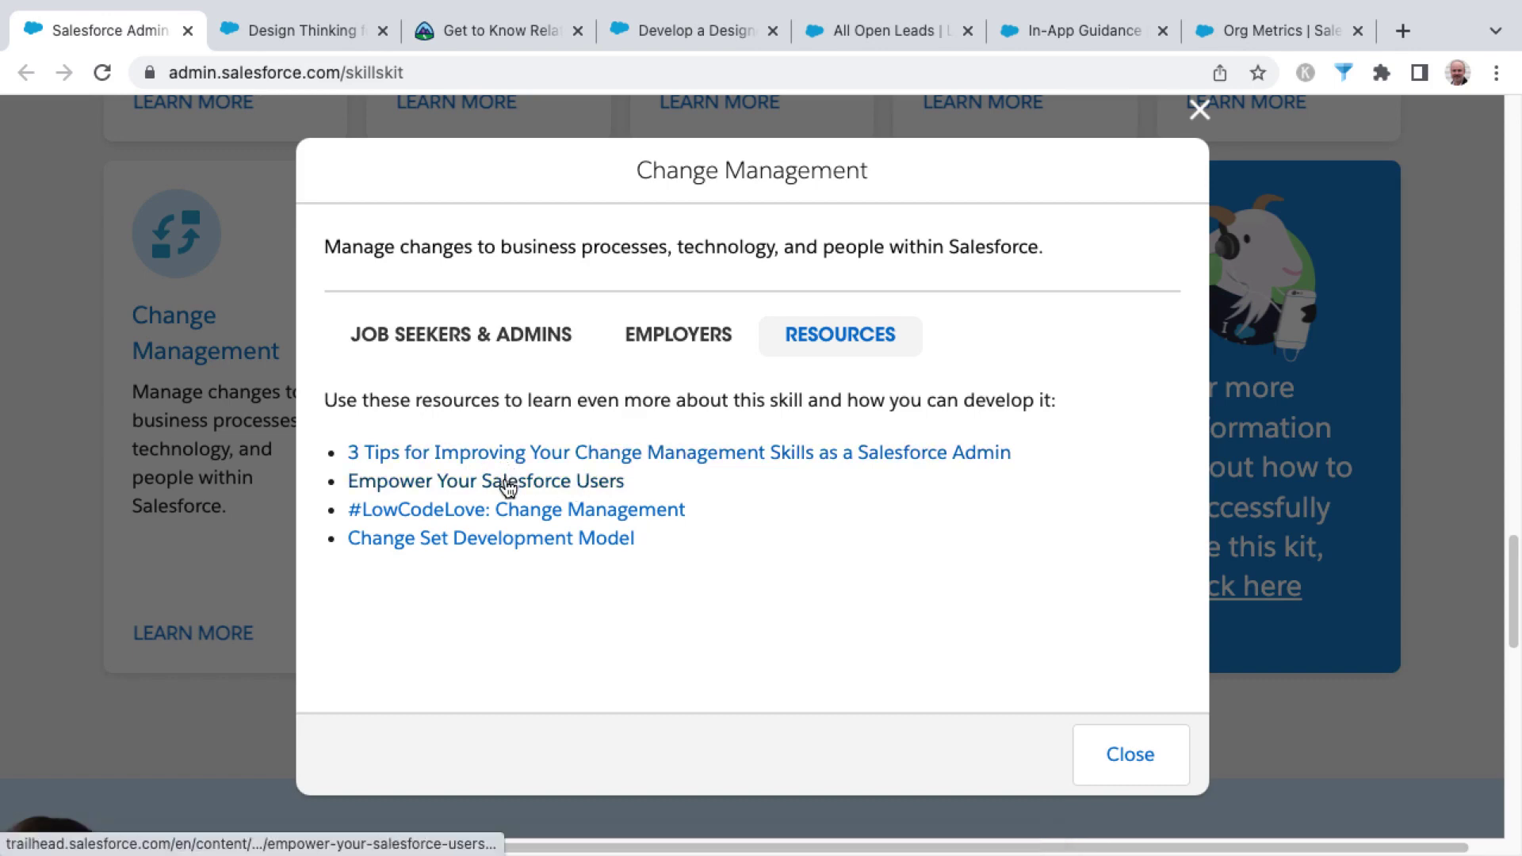
{"action": "left_click", "coordinate": [483, 521]}
{"action": "scroll", "coordinate": [478, 507], "scroll_direction": "down", "scroll_amount": 10}
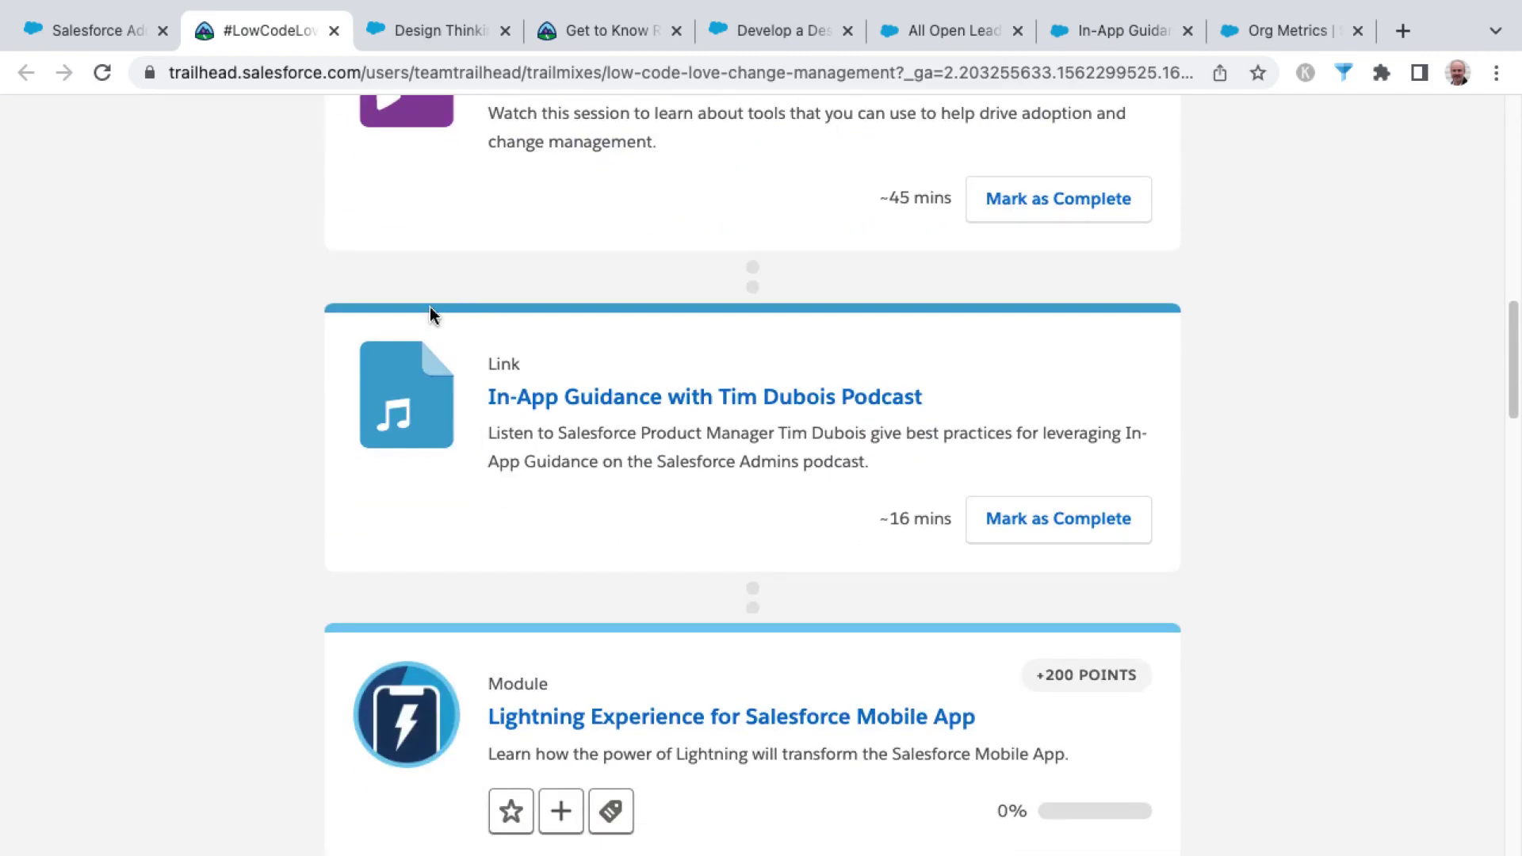
{"action": "left_click", "coordinate": [334, 32]}
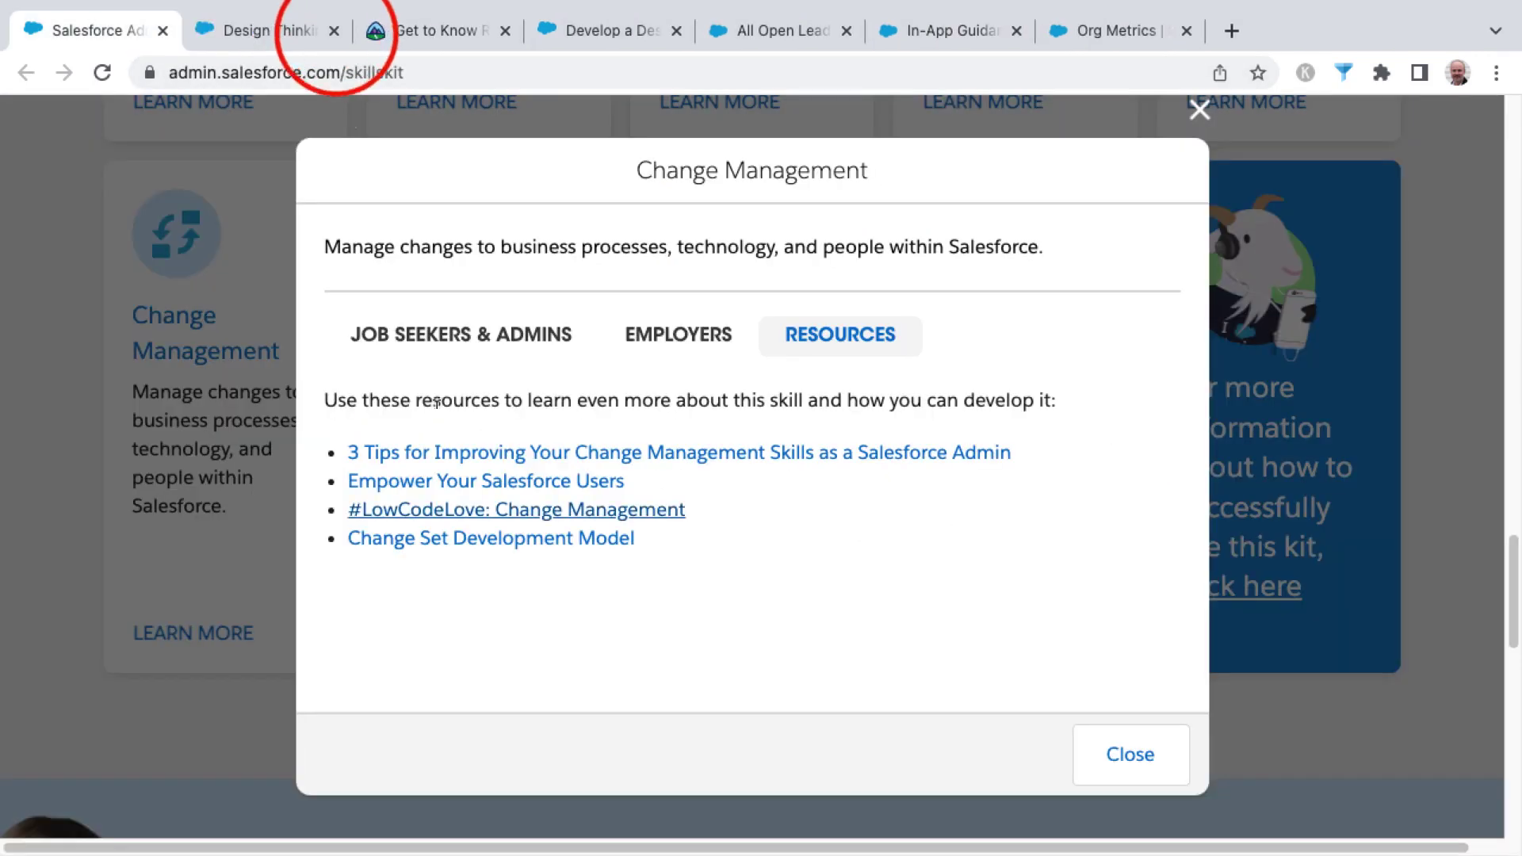
{"action": "left_click", "coordinate": [463, 541]}
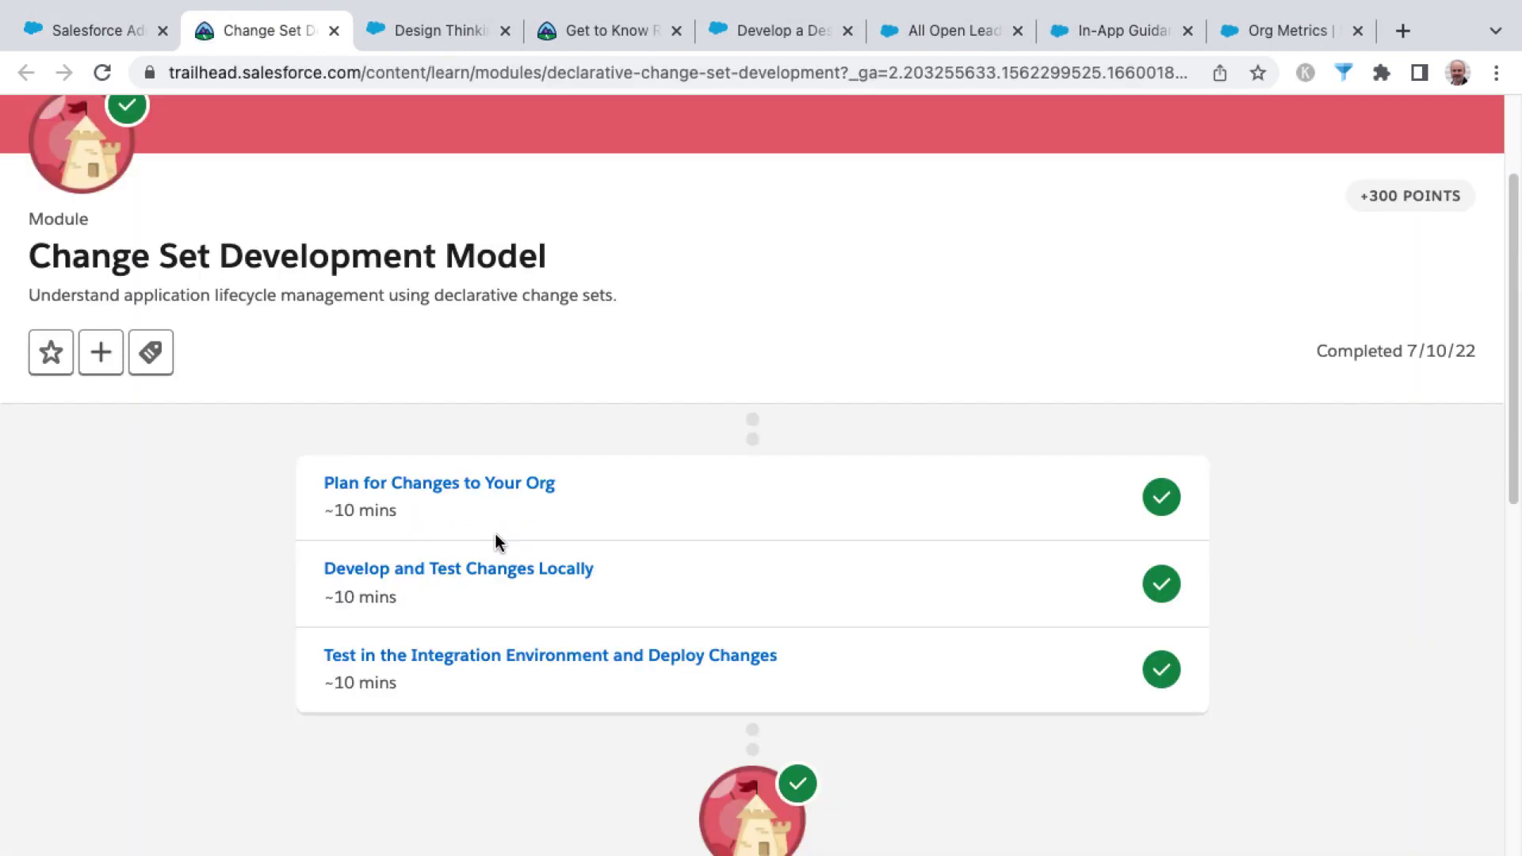
{"action": "left_click", "coordinate": [334, 30]}
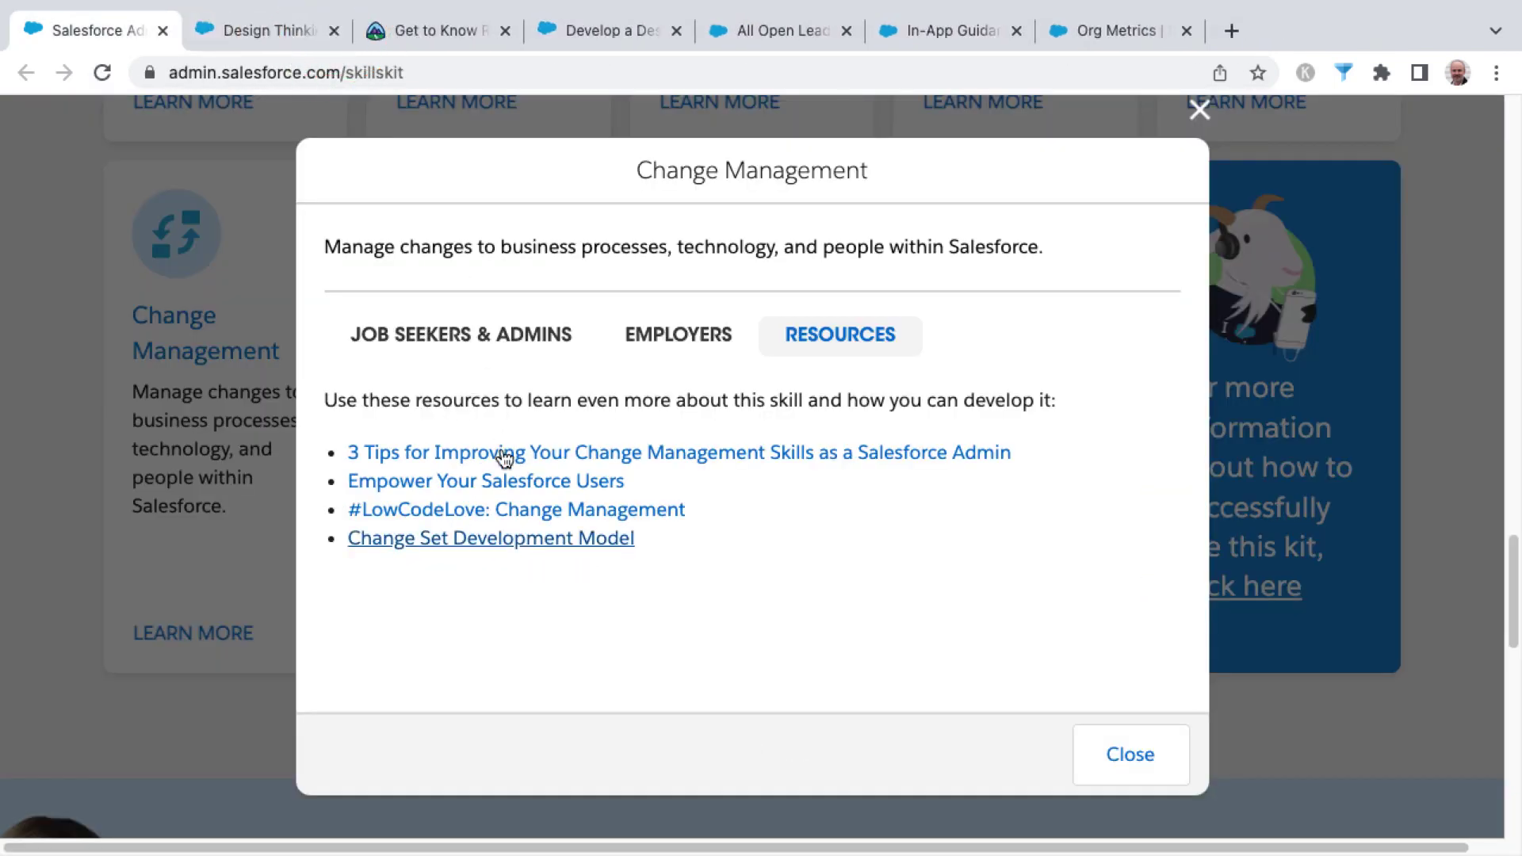
Dismiss the Change Management dialog to return to the skill cards page.
{"action": "left_click", "coordinate": [1198, 113]}
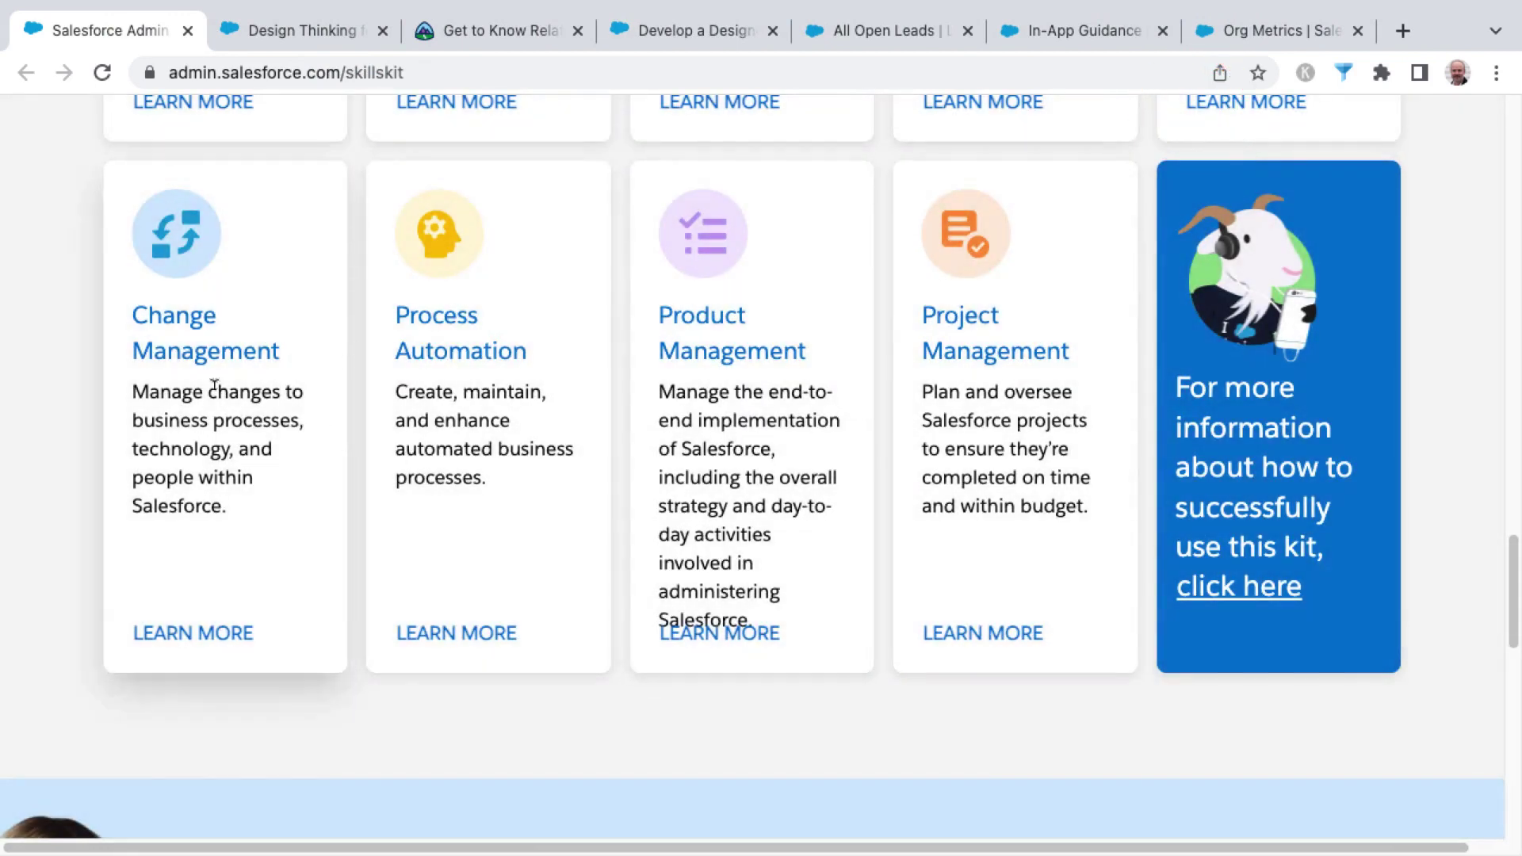
{"action": "left_click_drag", "start_coordinate": [226, 419], "coordinate": [229, 420]}
{"action": "left_click", "coordinate": [498, 418]}
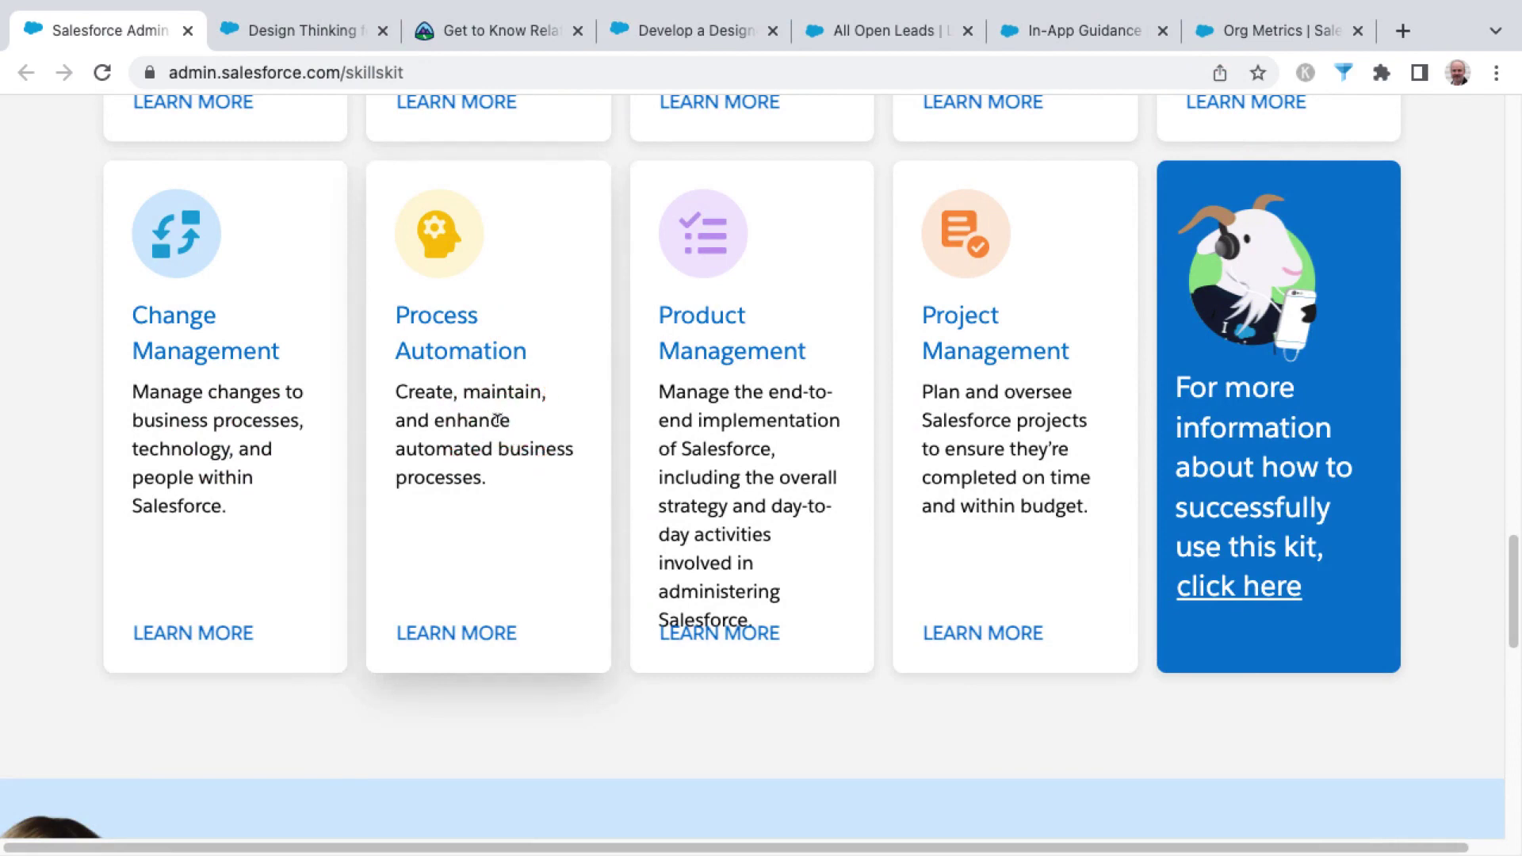